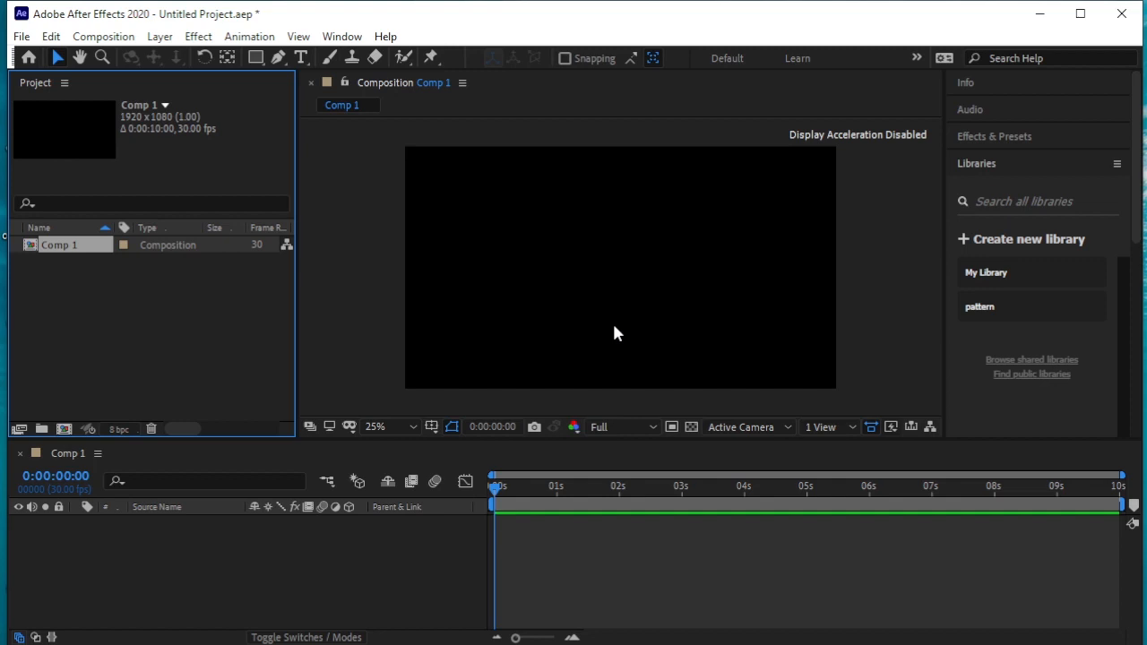
Import the path Illustrator file as Composition - Retain Layer Sizes and add it to the Comp 1 timeline
right_click(144, 296)
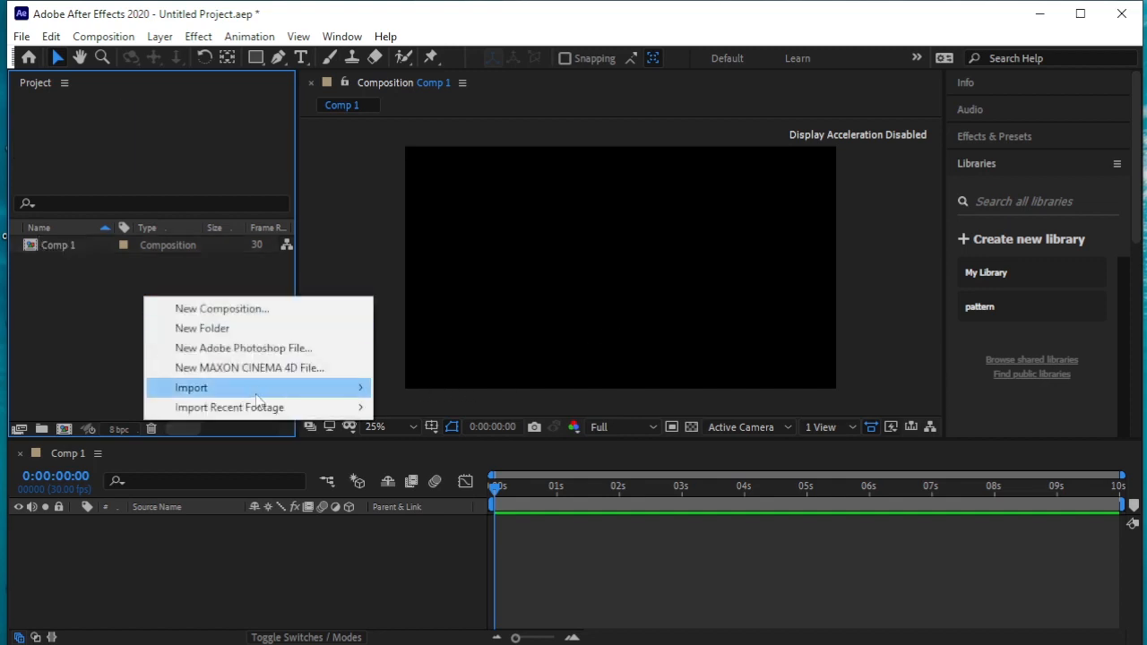
mouse_move(259, 390)
click(464, 387)
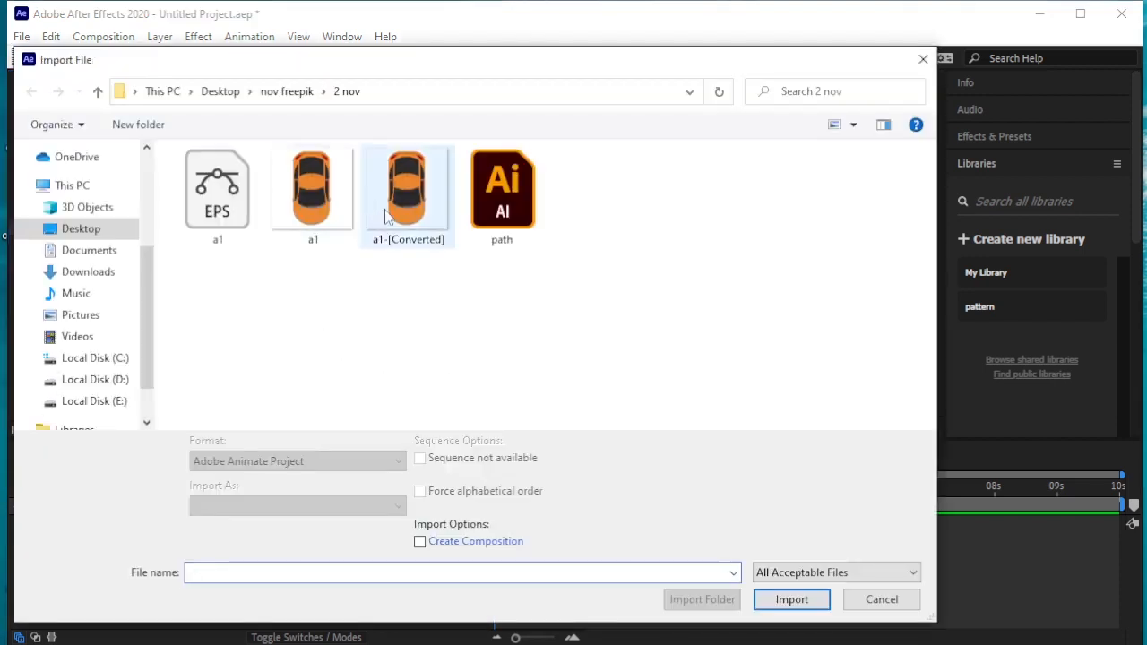
click(492, 196)
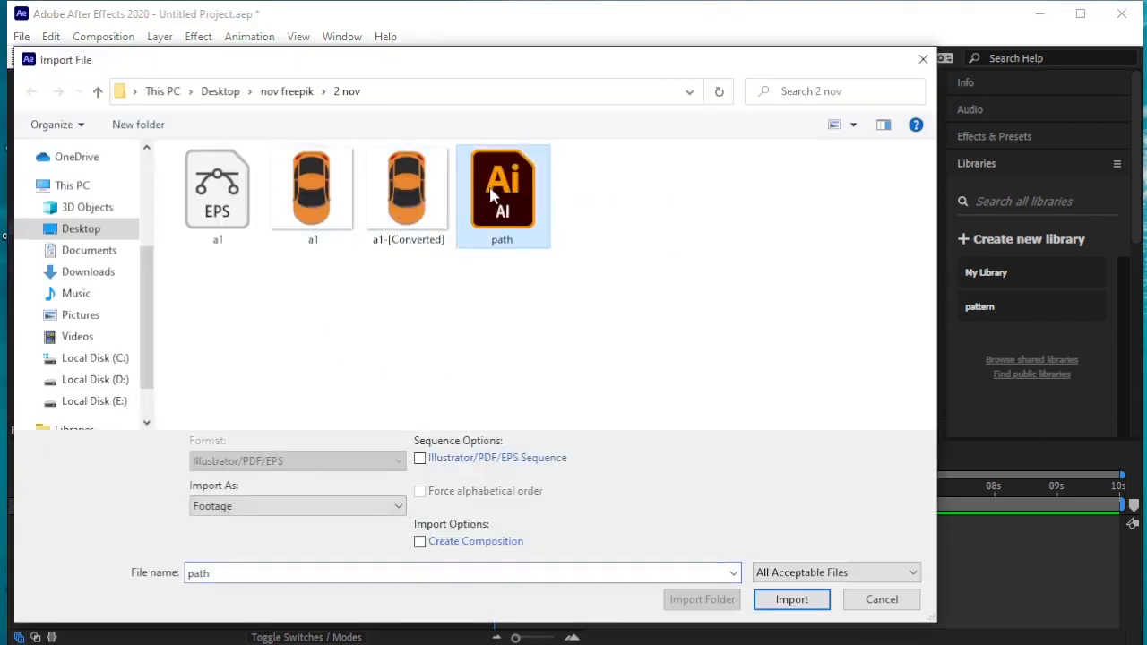
click(344, 505)
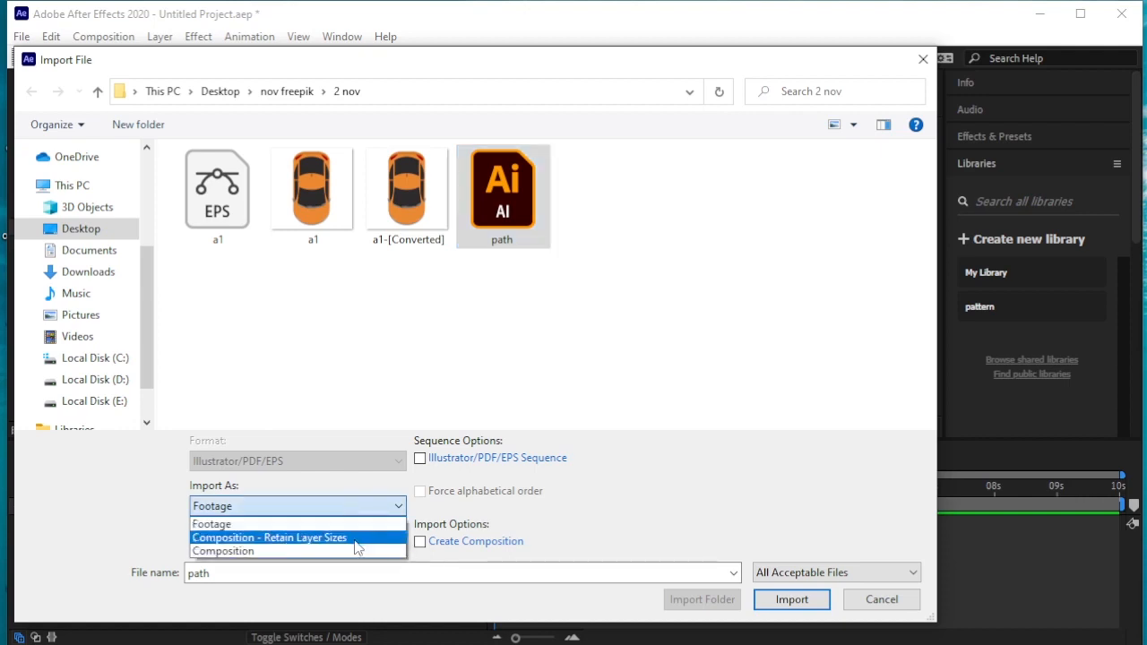
click(354, 539)
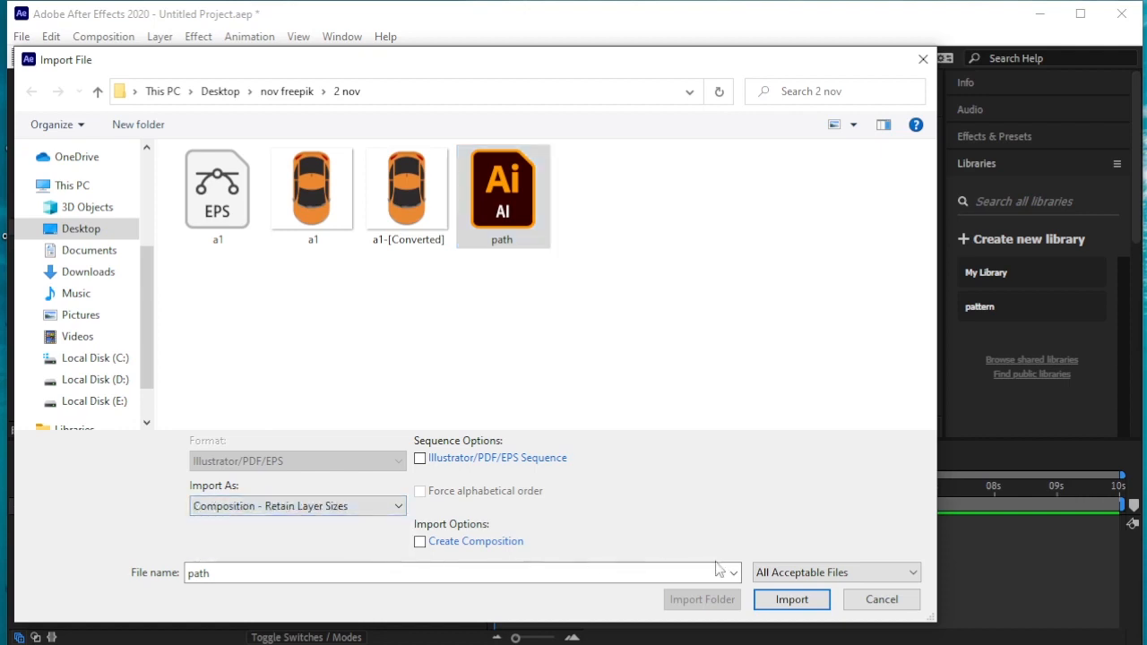
click(796, 598)
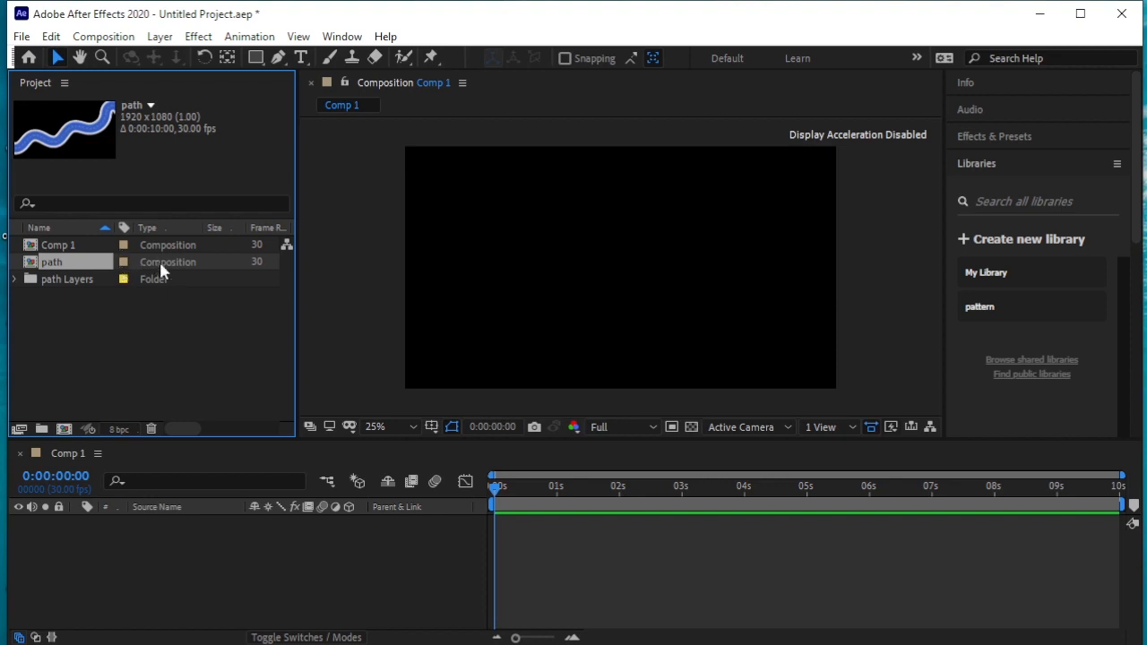
drag(198, 254, 258, 558)
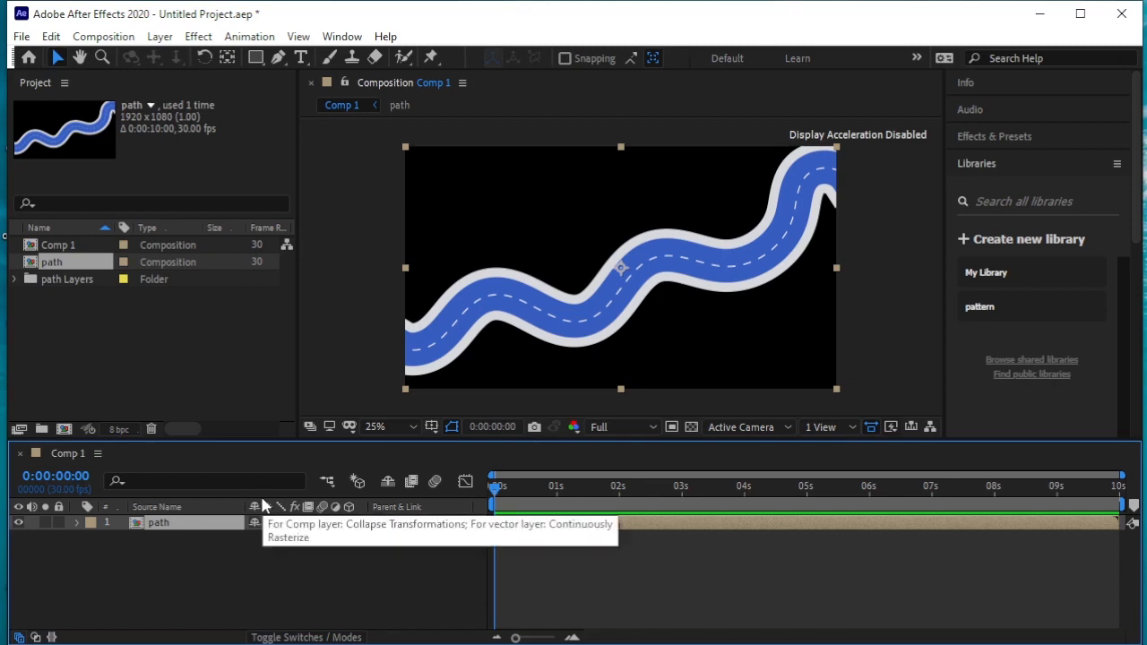
Create a dark blue 1920 x 1080 px solid as a locked background layer beneath the path layer
click(160, 36)
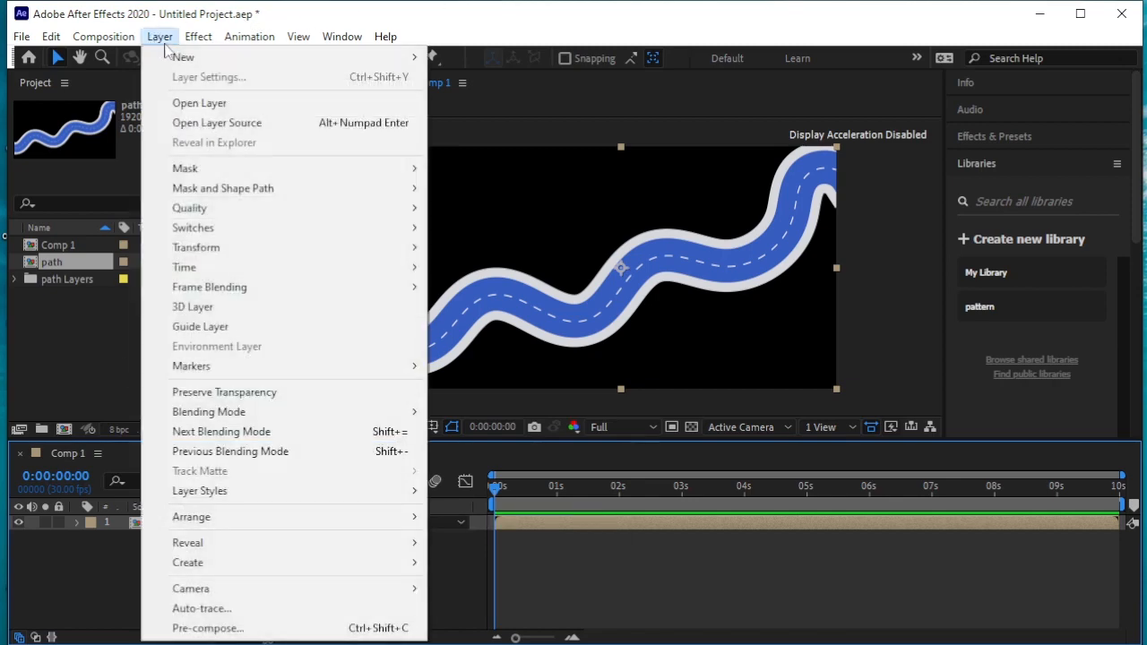
mouse_move(188, 57)
click(475, 77)
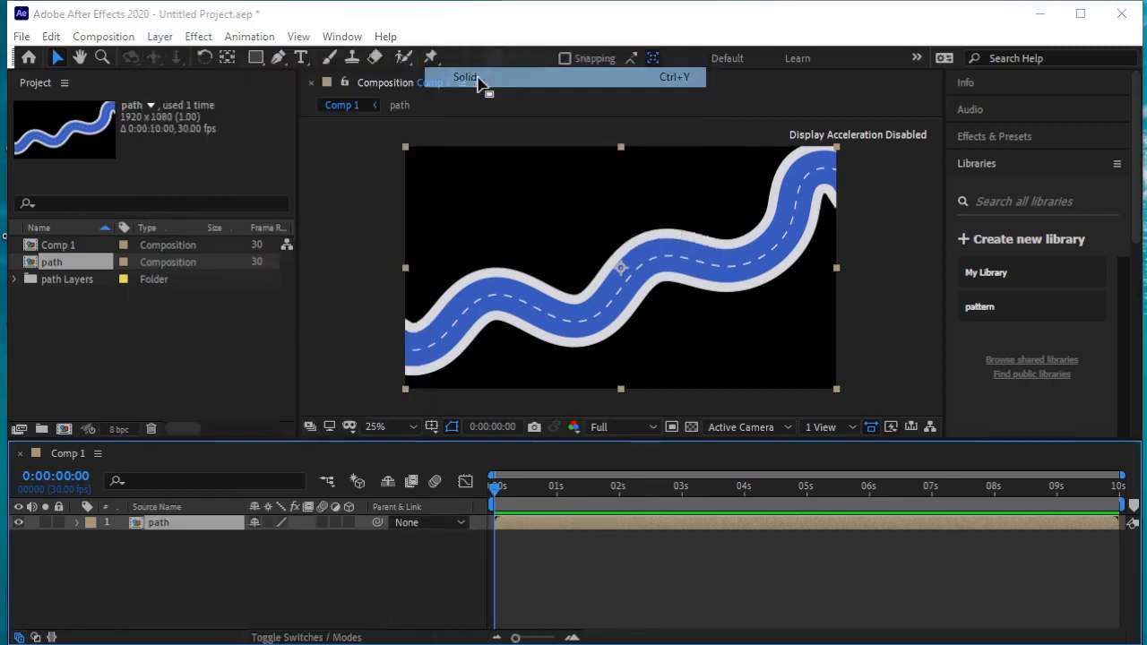
click(843, 458)
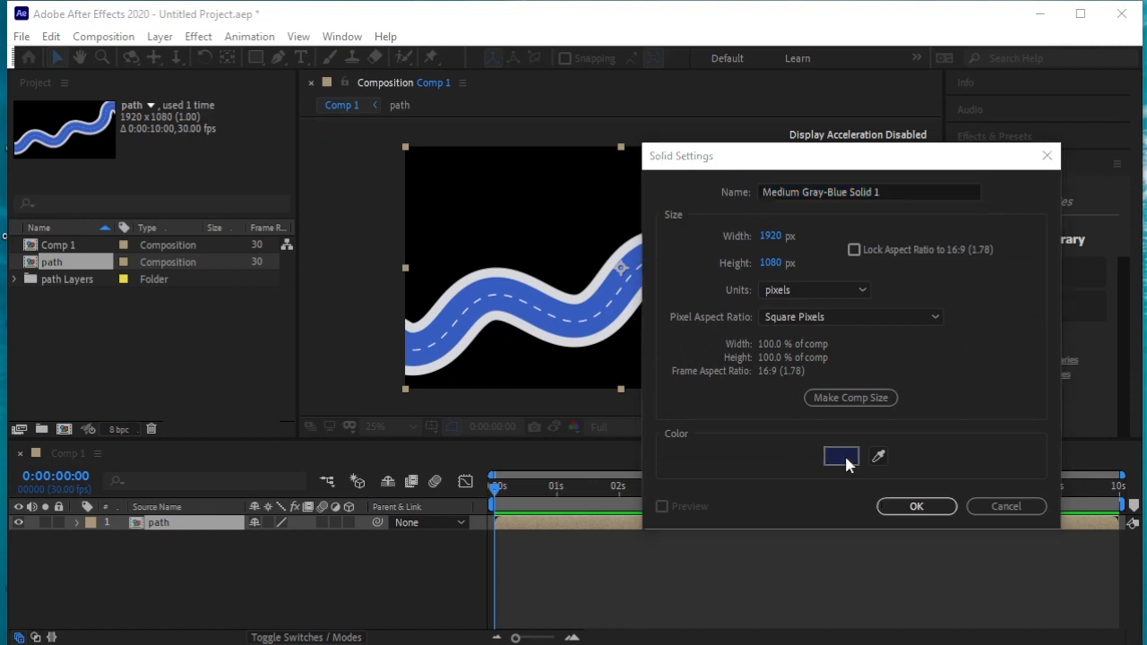
drag(262, 346, 265, 341)
click(503, 187)
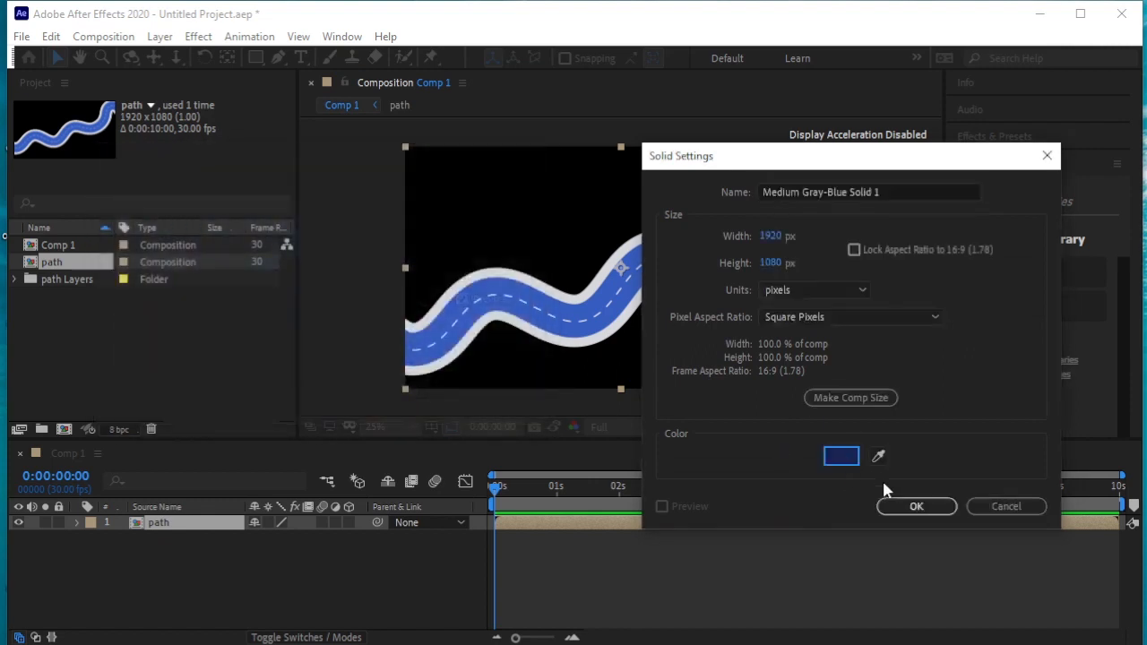
click(915, 506)
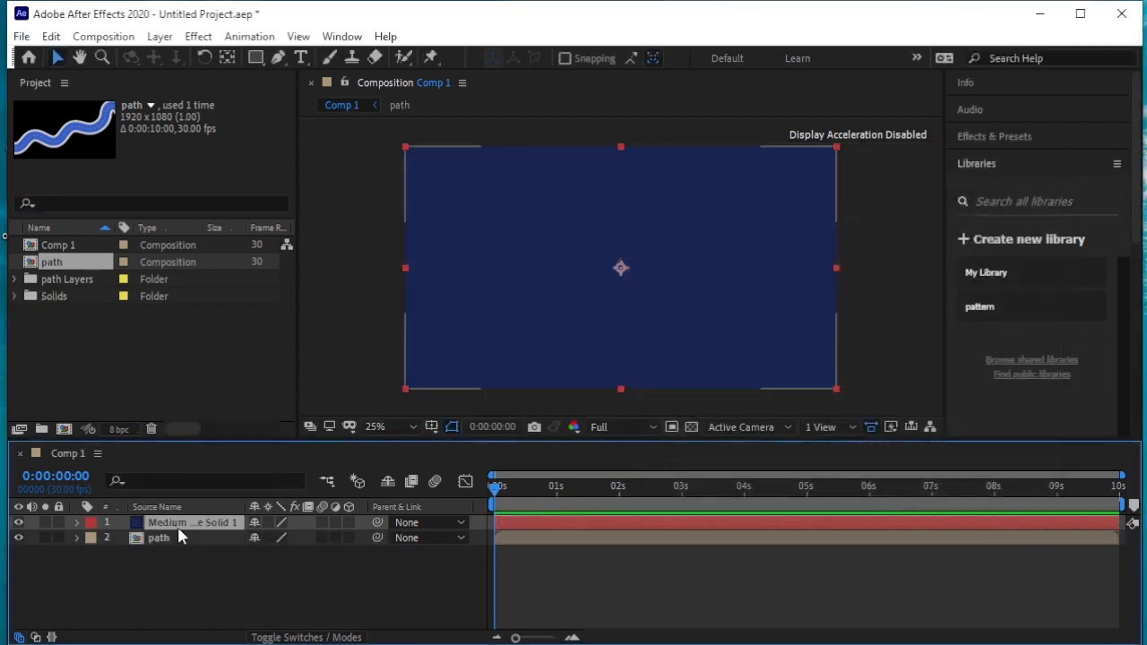
key(ctrl+bracketleft)
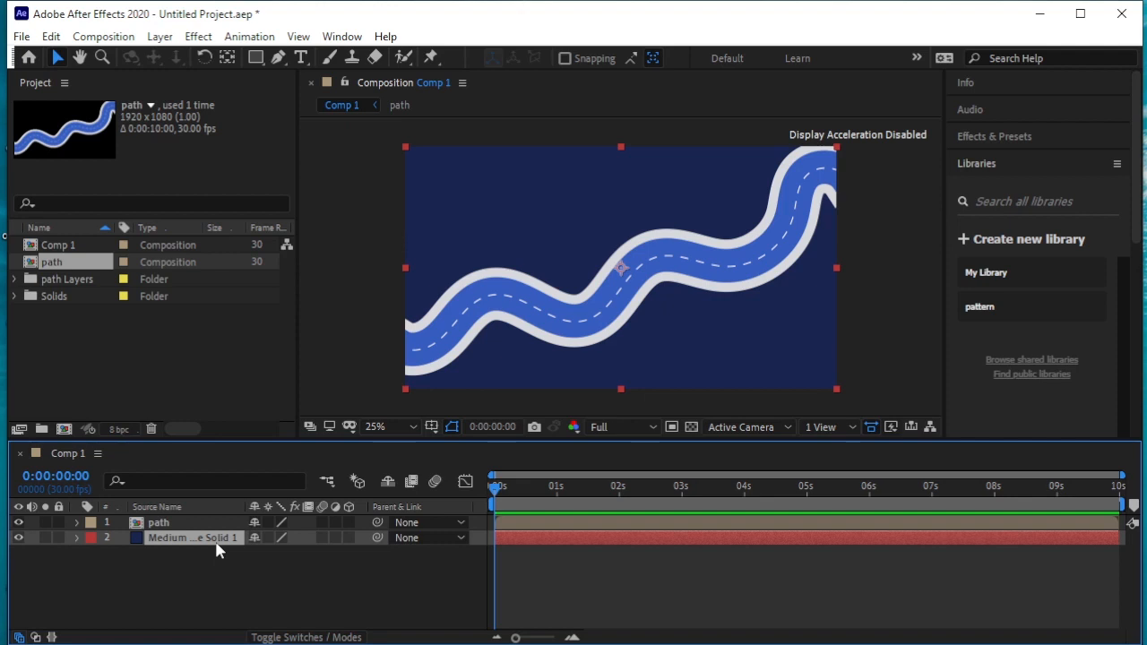
click(59, 538)
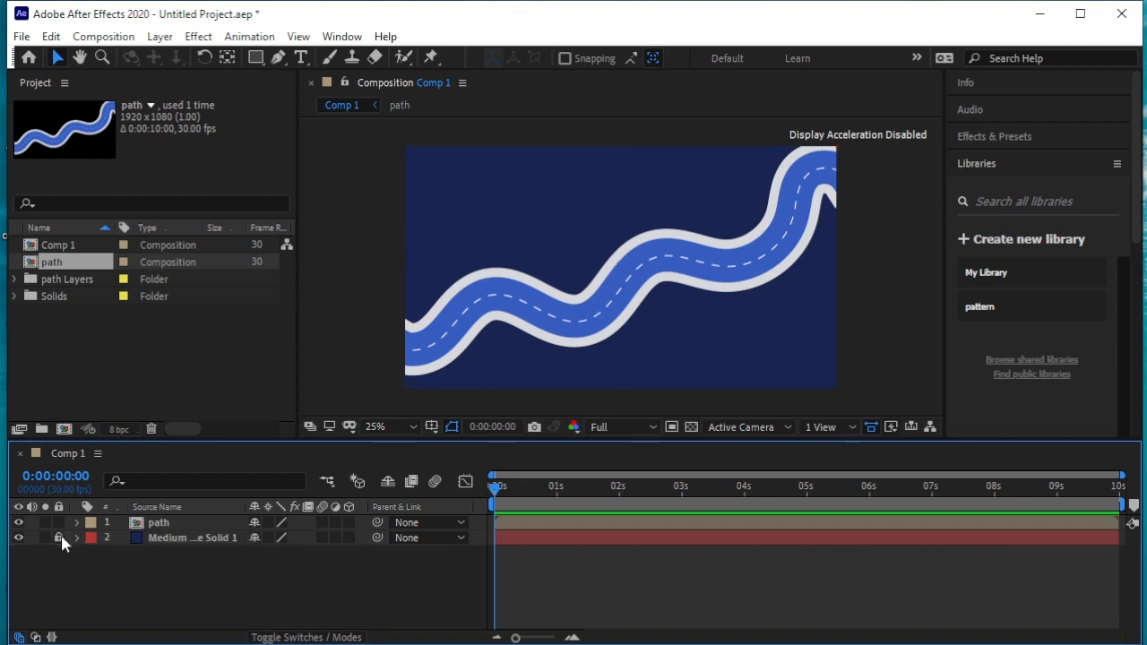
Import the car image a1-[Converted].png as footage and add it above the path layer in Comp 1
right_click(114, 332)
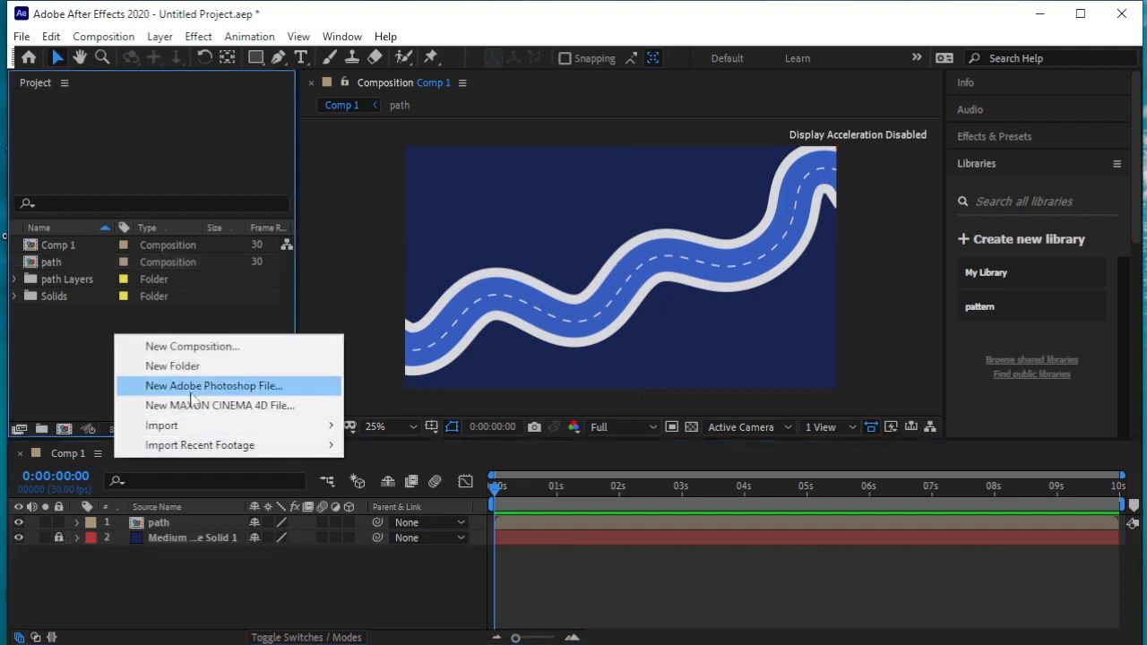
mouse_move(220, 426)
click(381, 426)
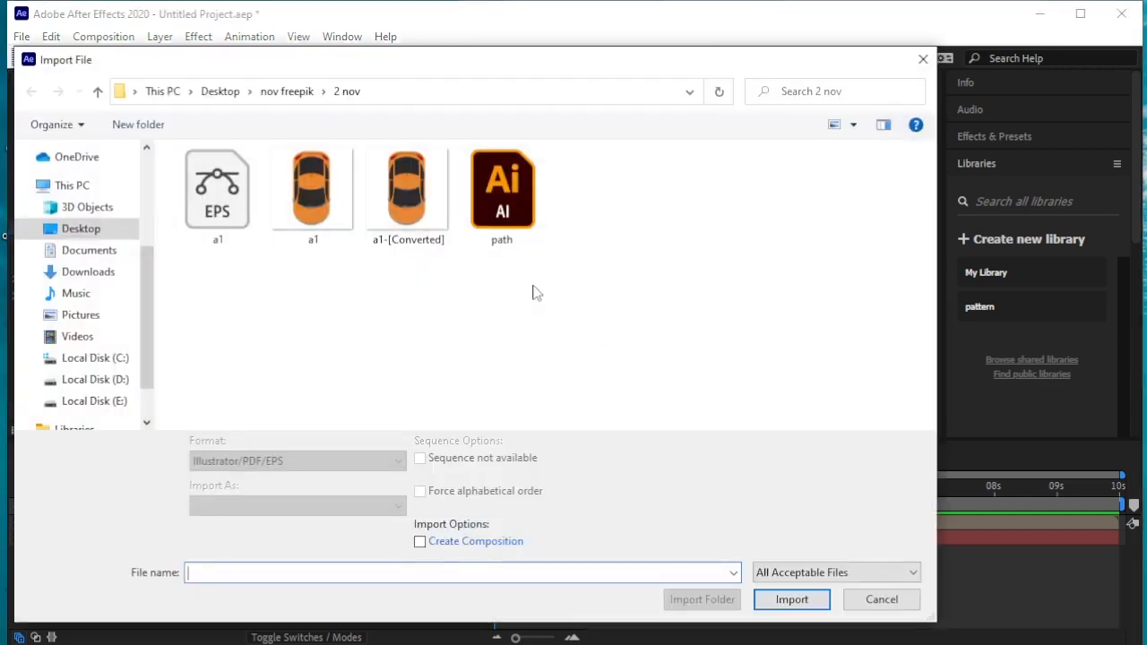
click(410, 210)
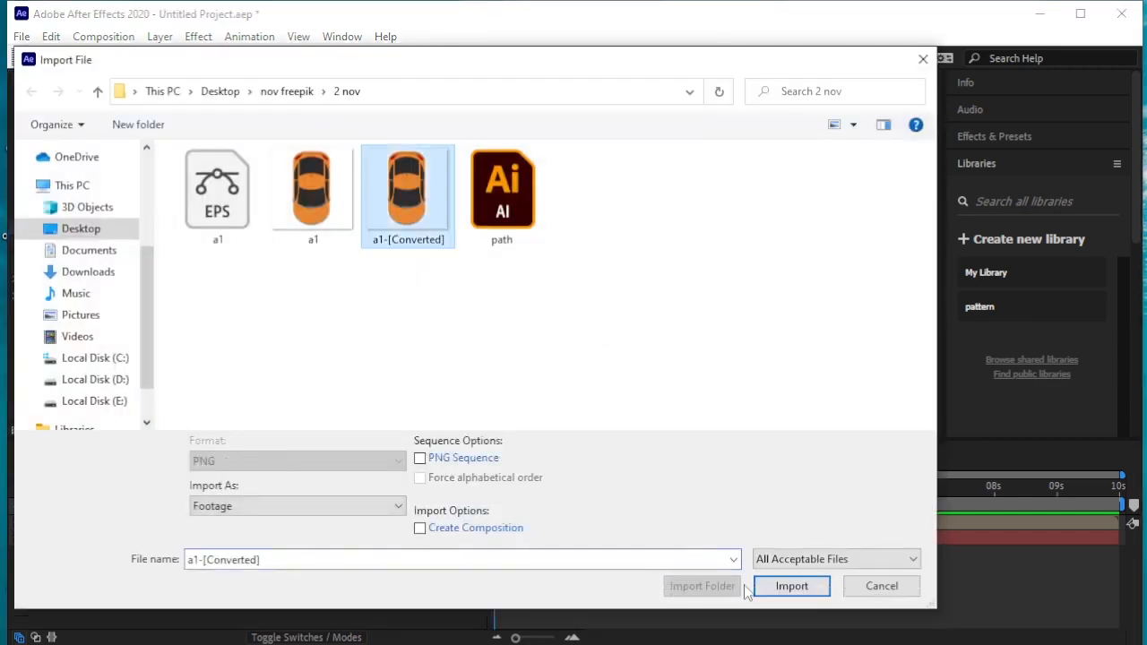
click(776, 588)
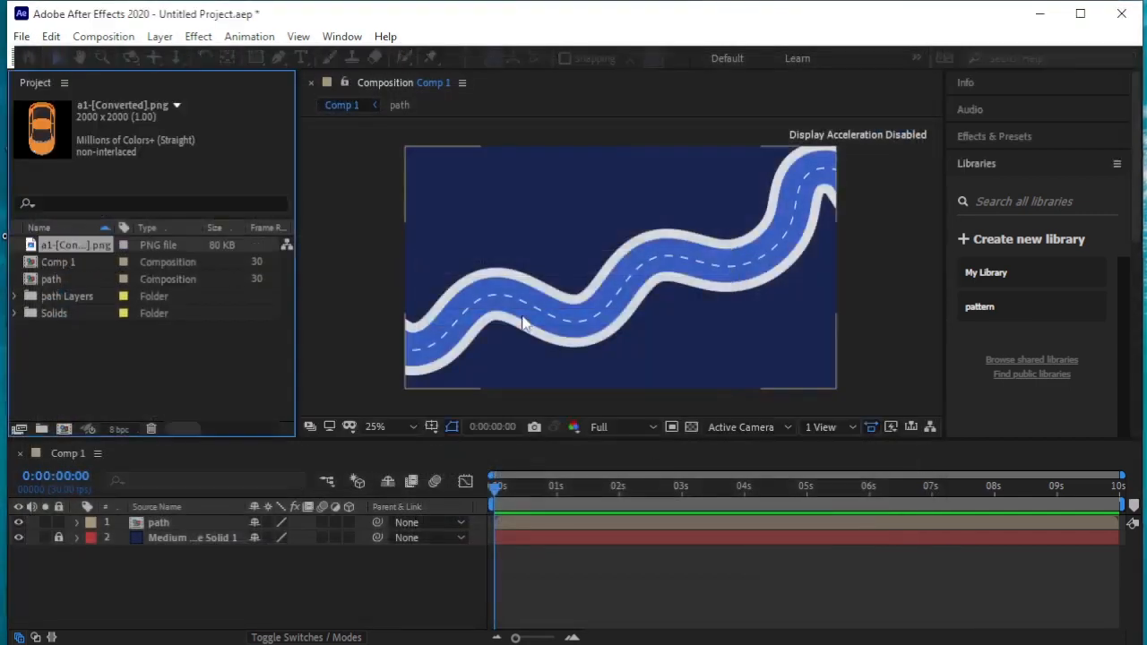
drag(98, 254, 208, 524)
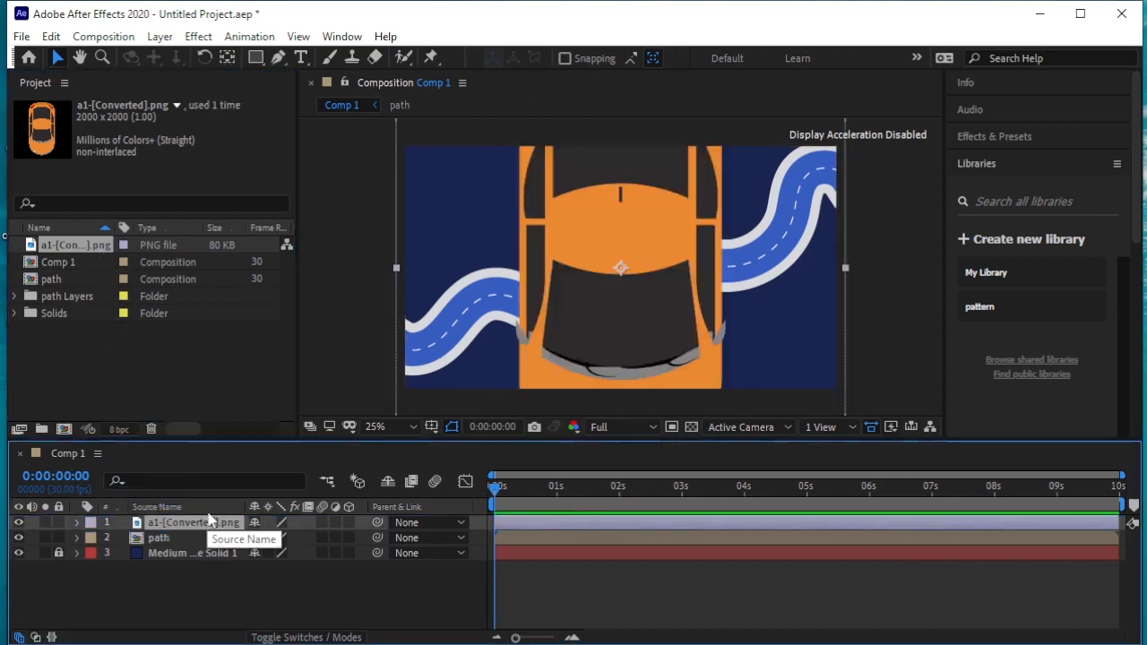
Scale the car layer to 8% and place it on the road's lower-left start, at about 104, 876
key(s)
drag(311, 537, 240, 549)
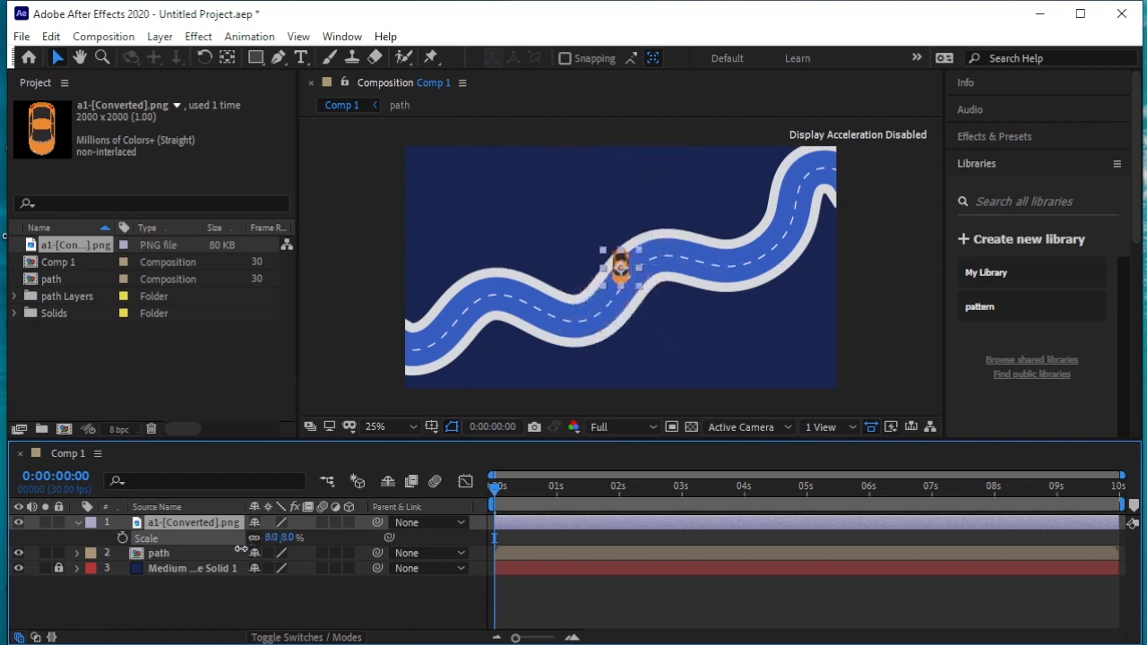
click(619, 278)
drag(619, 277, 431, 345)
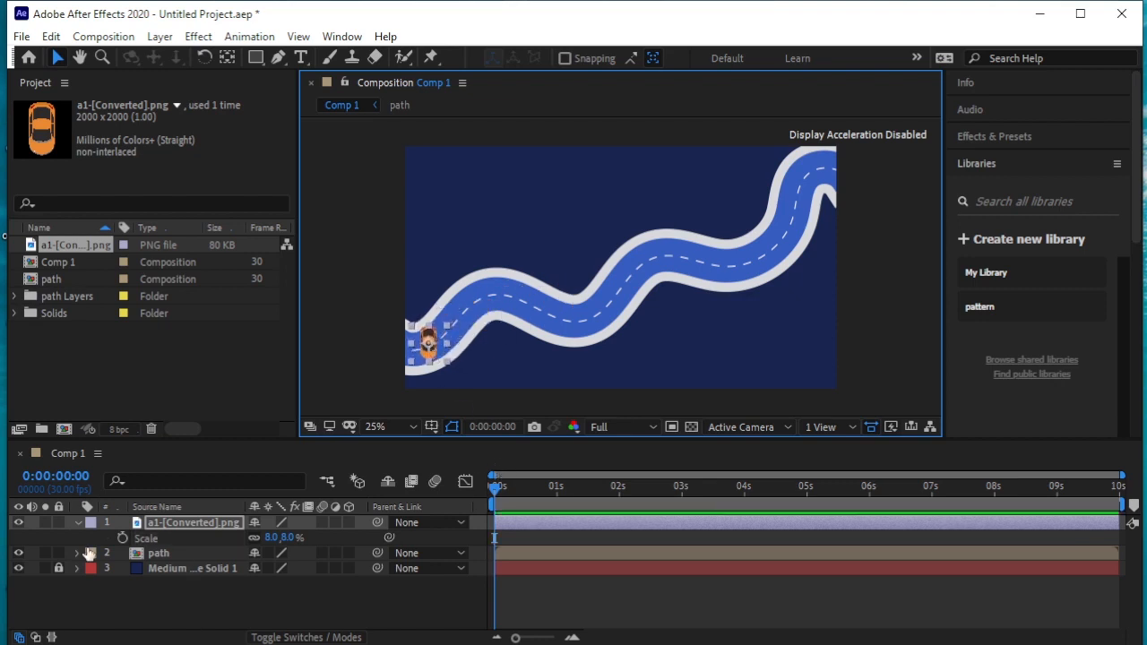
click(77, 521)
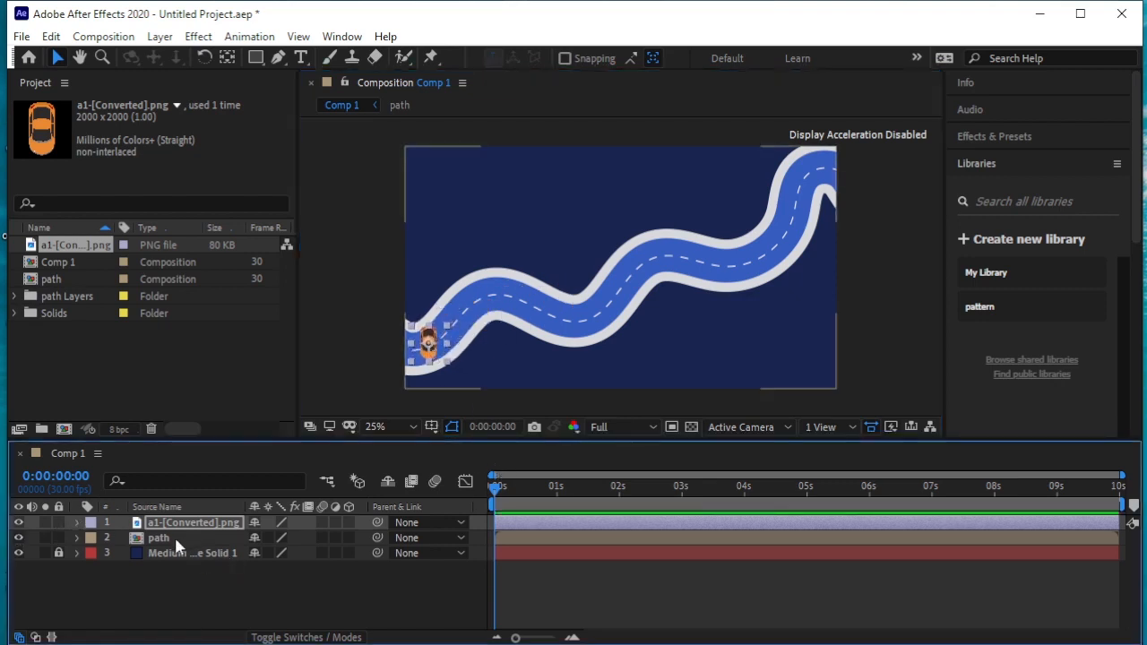
Open the path composition and create shapes from its path vector layer
double_click(137, 536)
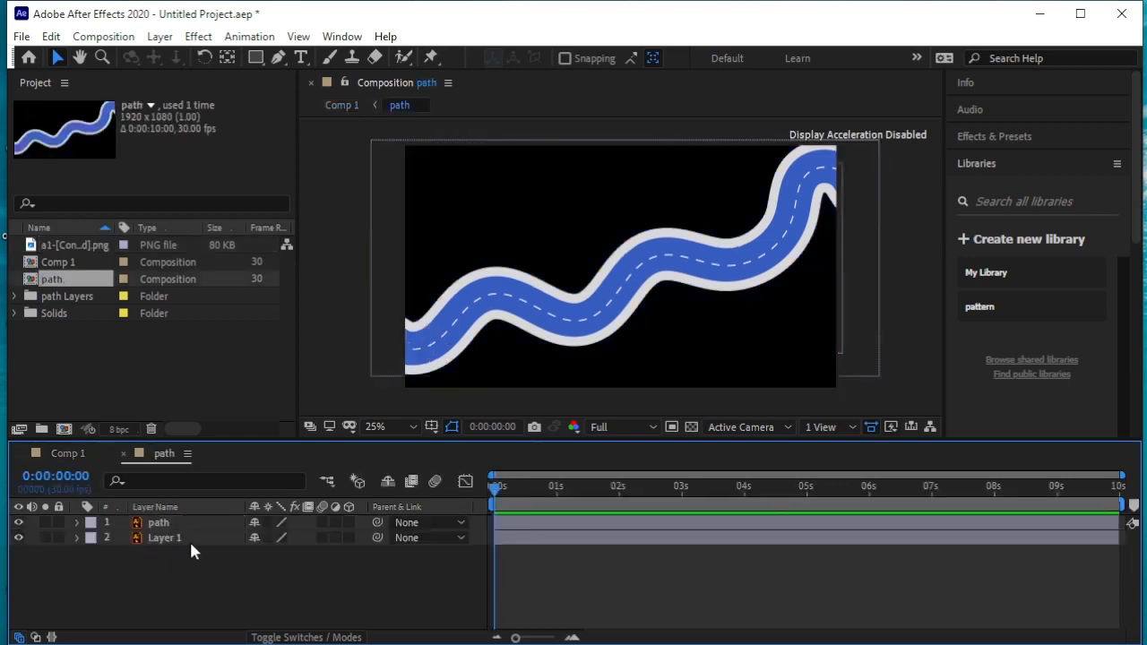
click(172, 522)
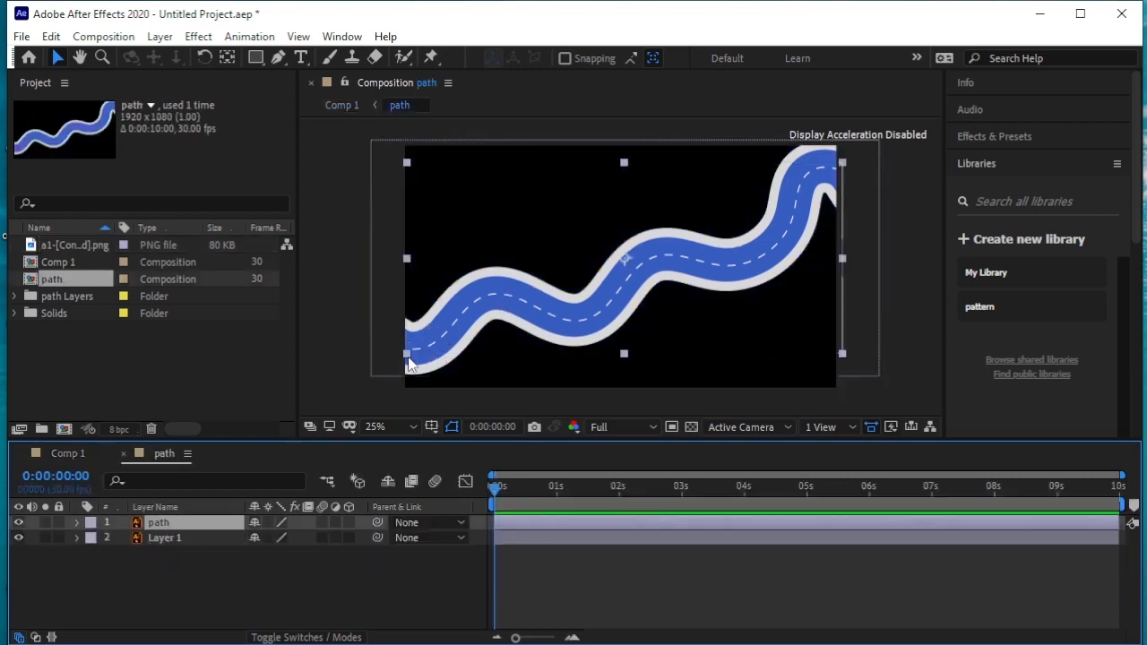
click(20, 526)
click(20, 526)
click(160, 37)
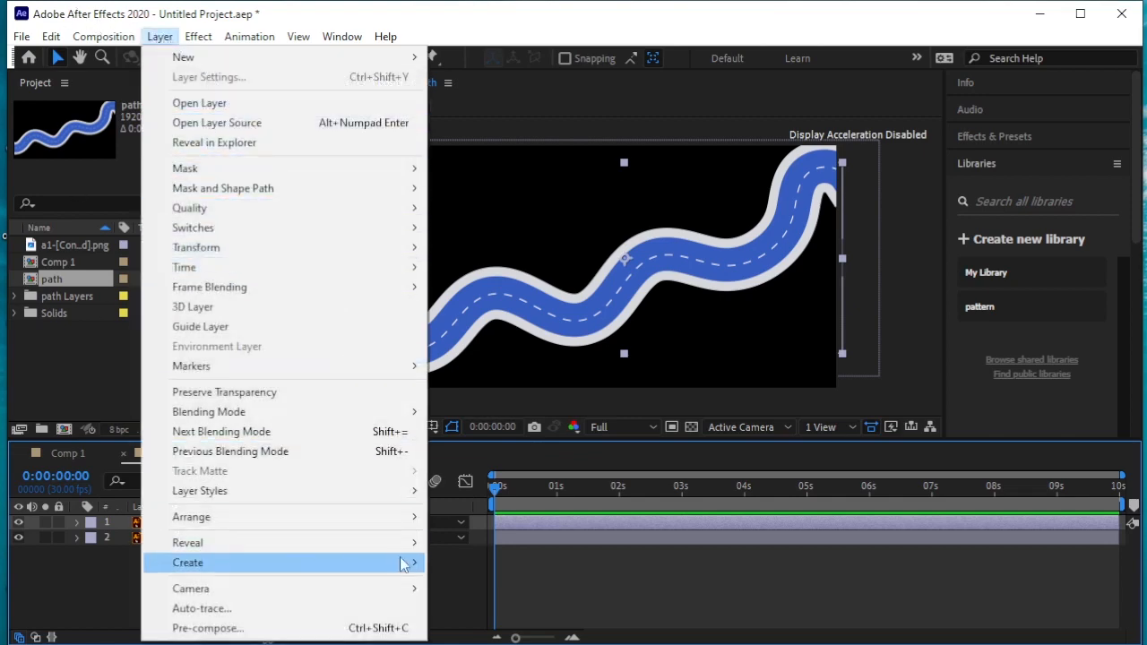
mouse_move(401, 562)
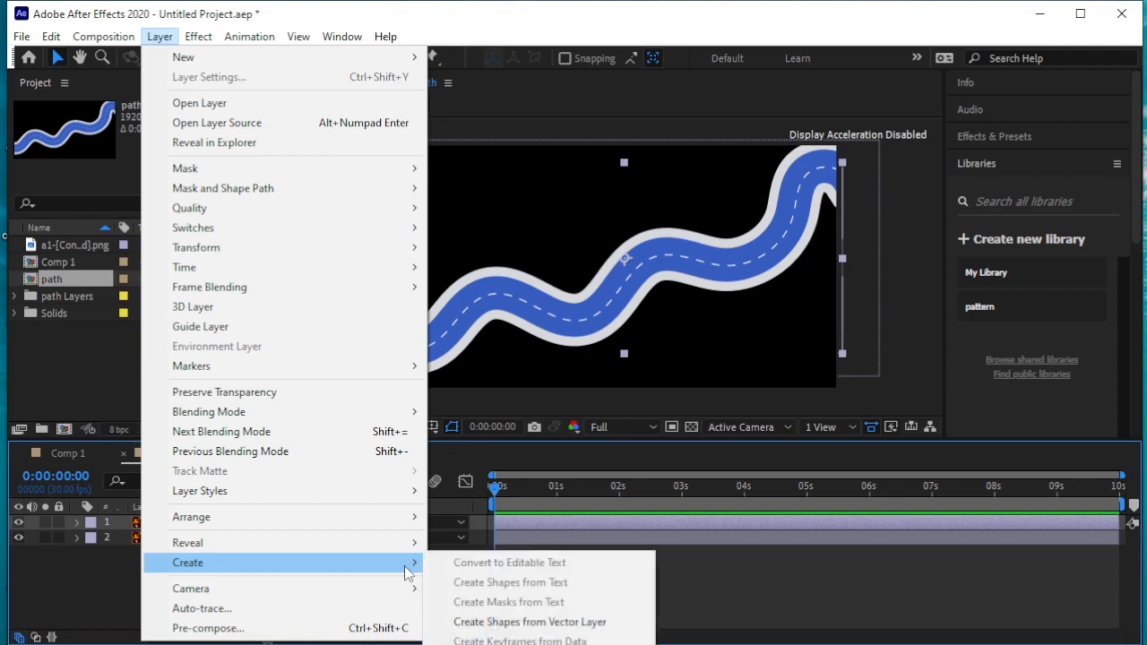
click(608, 624)
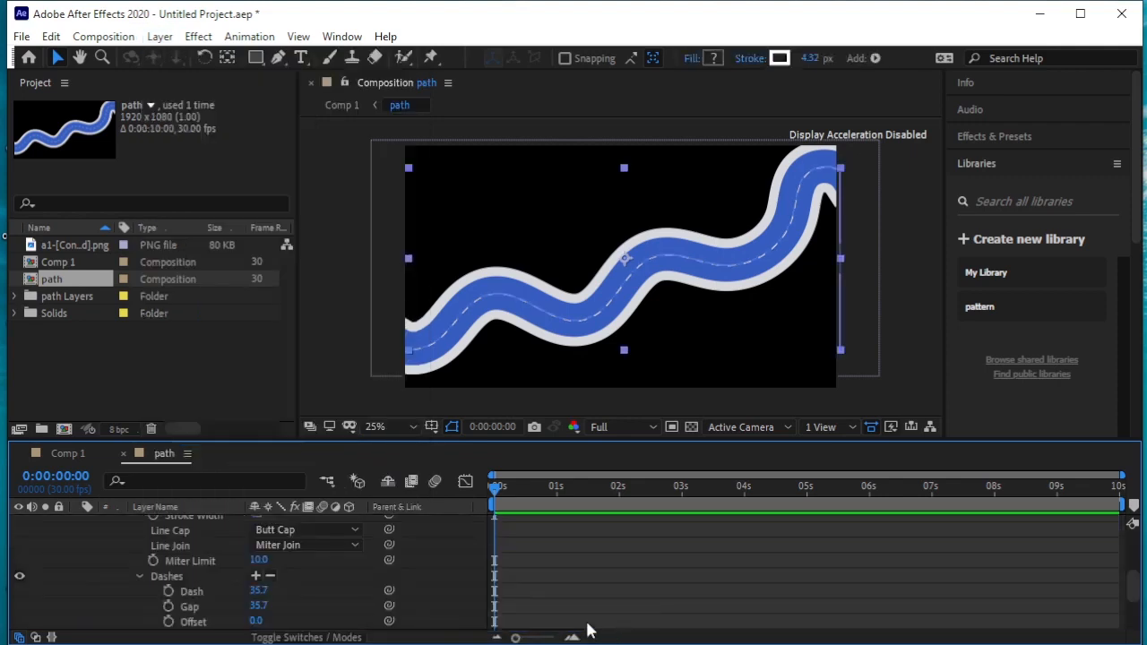
Select the Path property of Path 1 in Group 1 of the path Outlines shape layer
scroll(294, 589, up, 3)
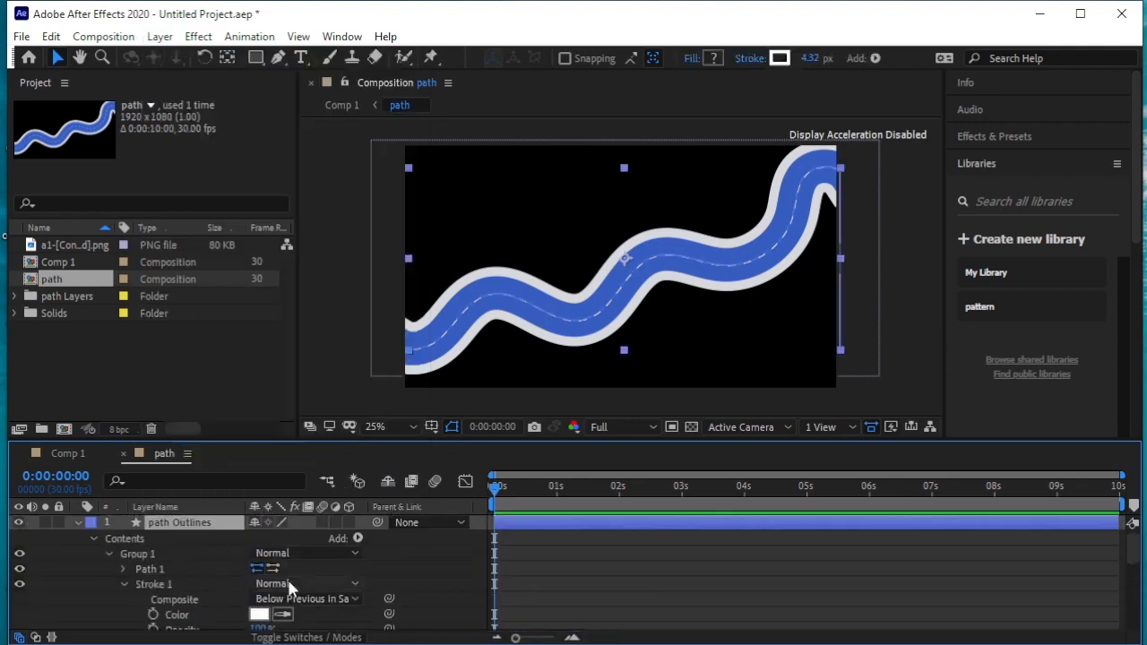
click(83, 523)
click(77, 524)
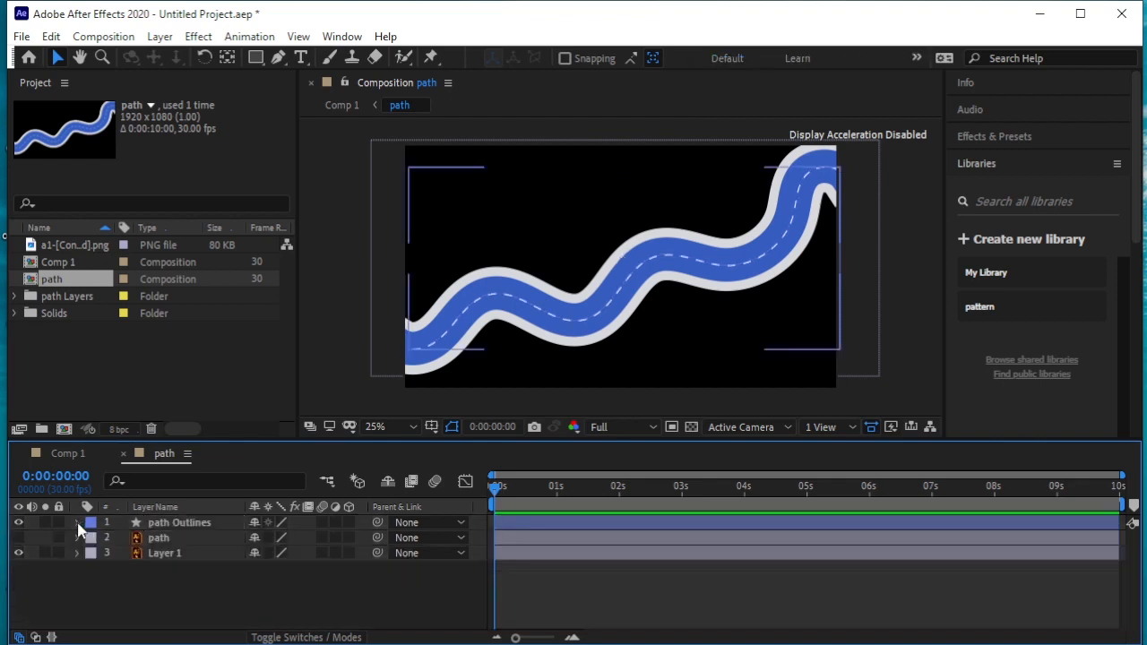
click(77, 523)
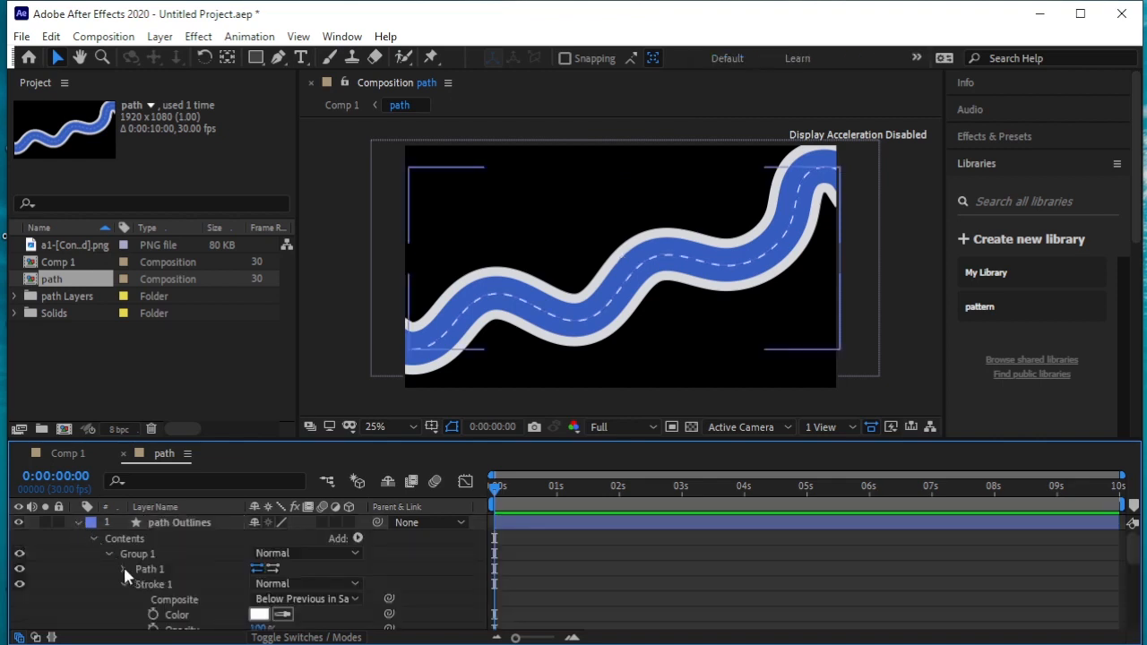
click(146, 568)
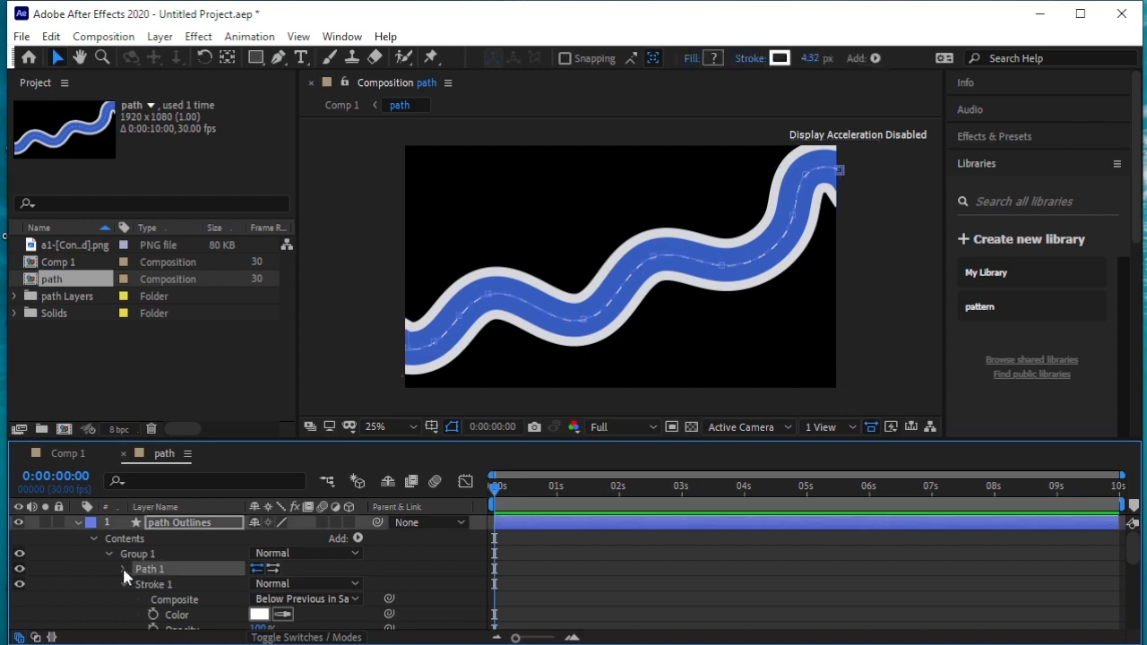
click(124, 569)
click(201, 586)
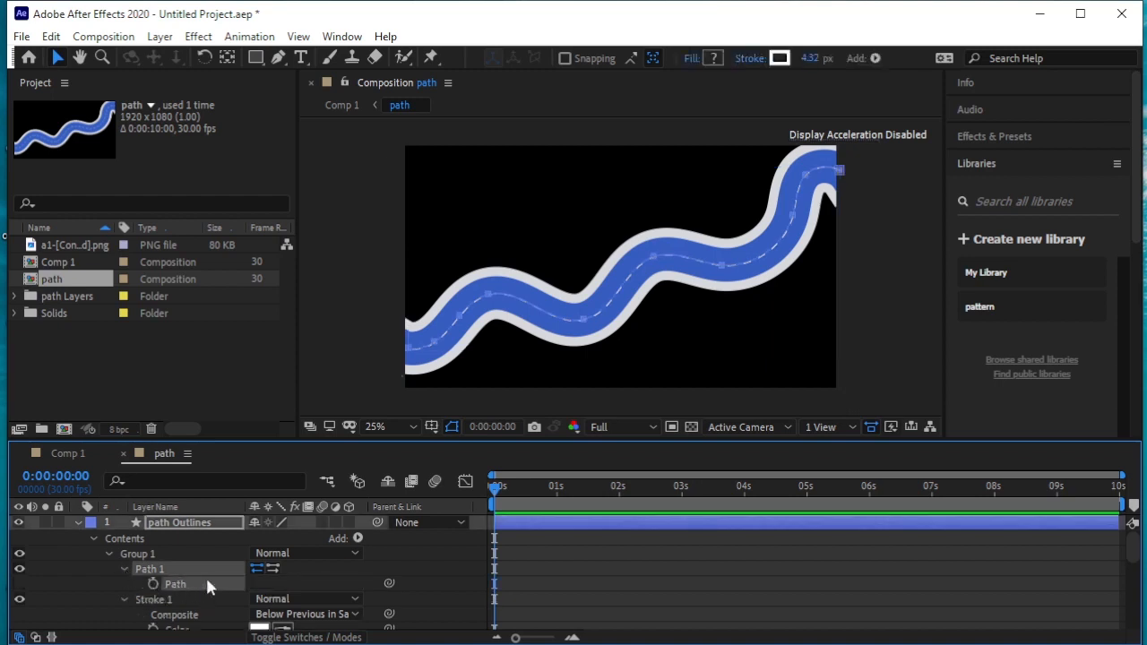
click(77, 522)
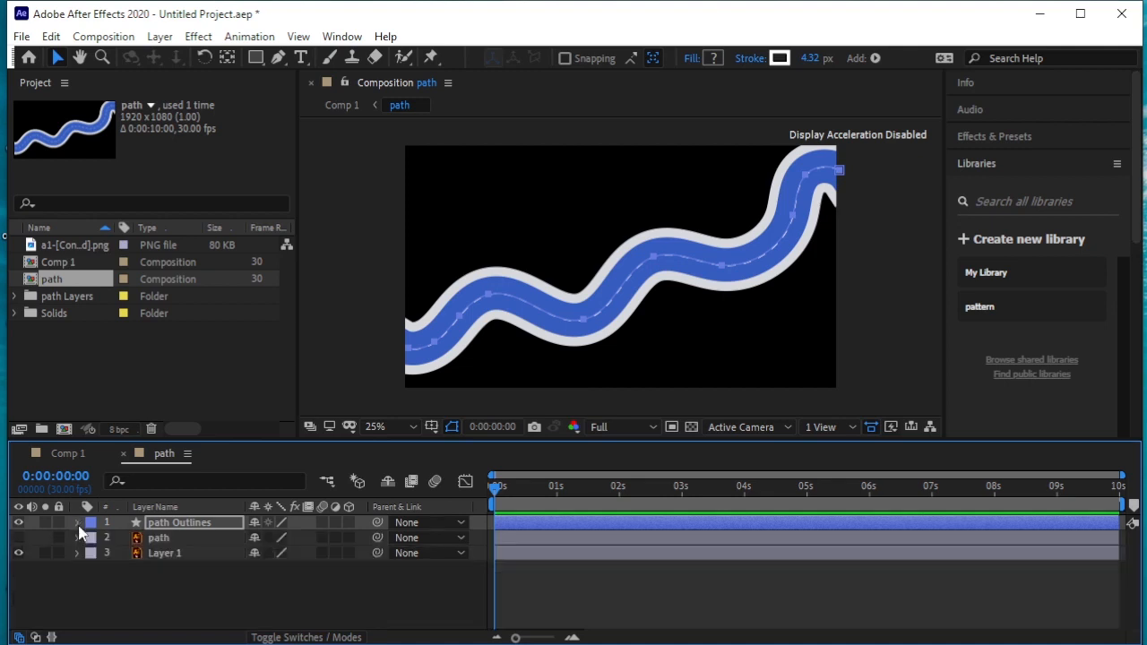
Paste the copied road path into the Position property of the car layer in Comp 1 and scrub through the motion
click(69, 453)
click(186, 524)
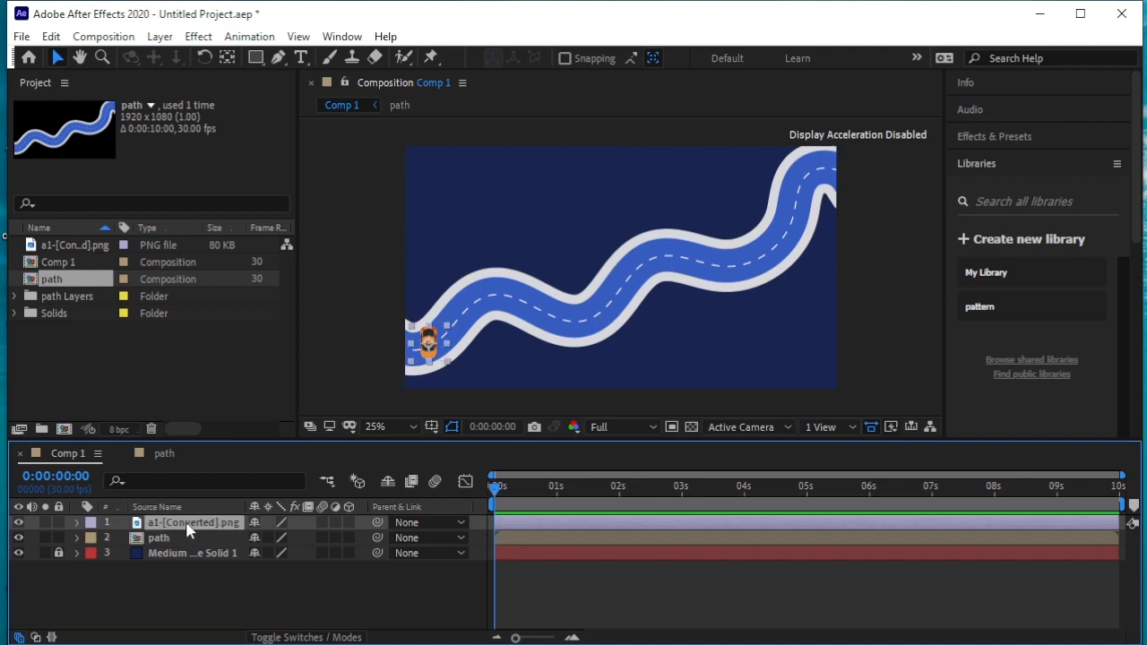
mouse_move(492, 491)
mouse_down()
mouse_move(534, 480)
mouse_move(480, 493)
mouse_up()
key(p)
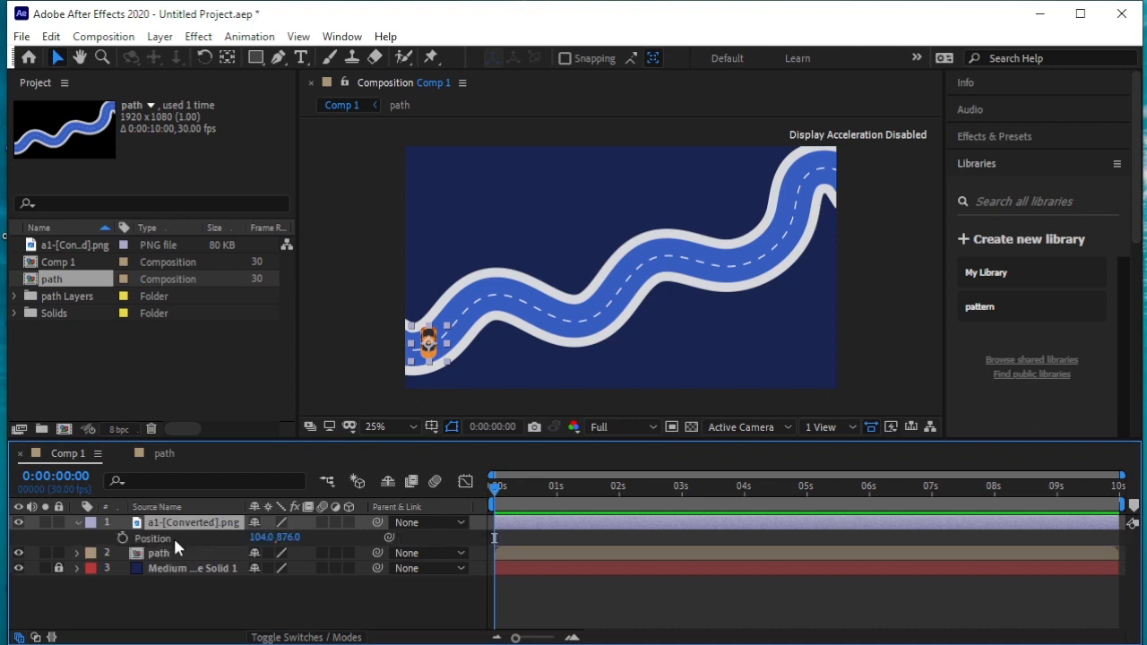
click(173, 537)
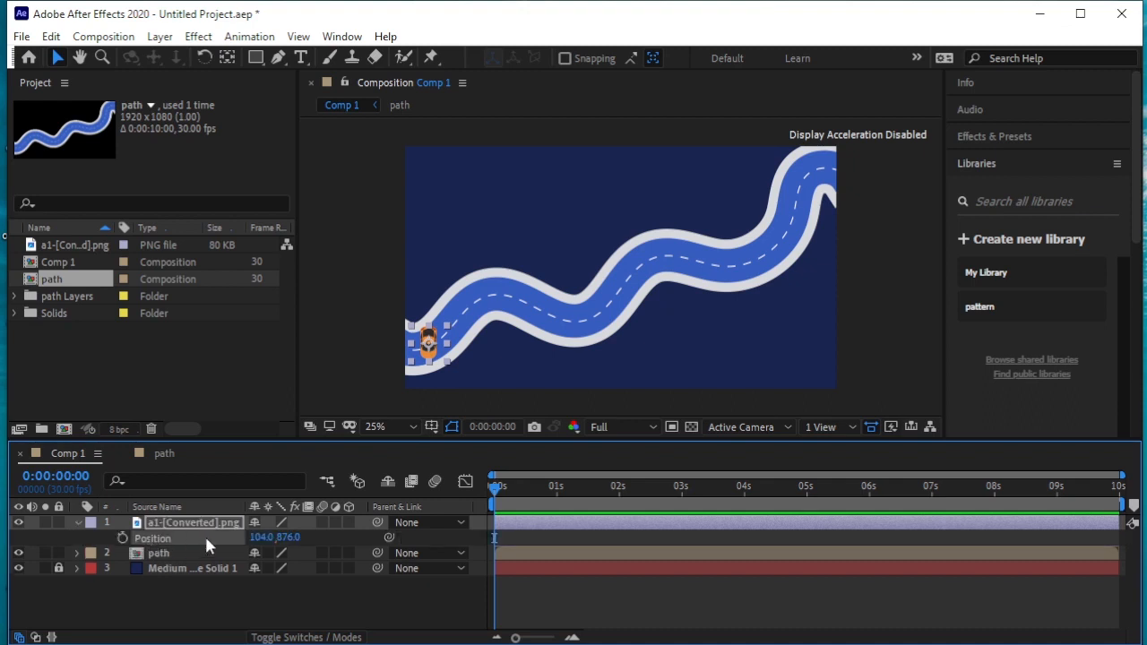
key(ctrl+v)
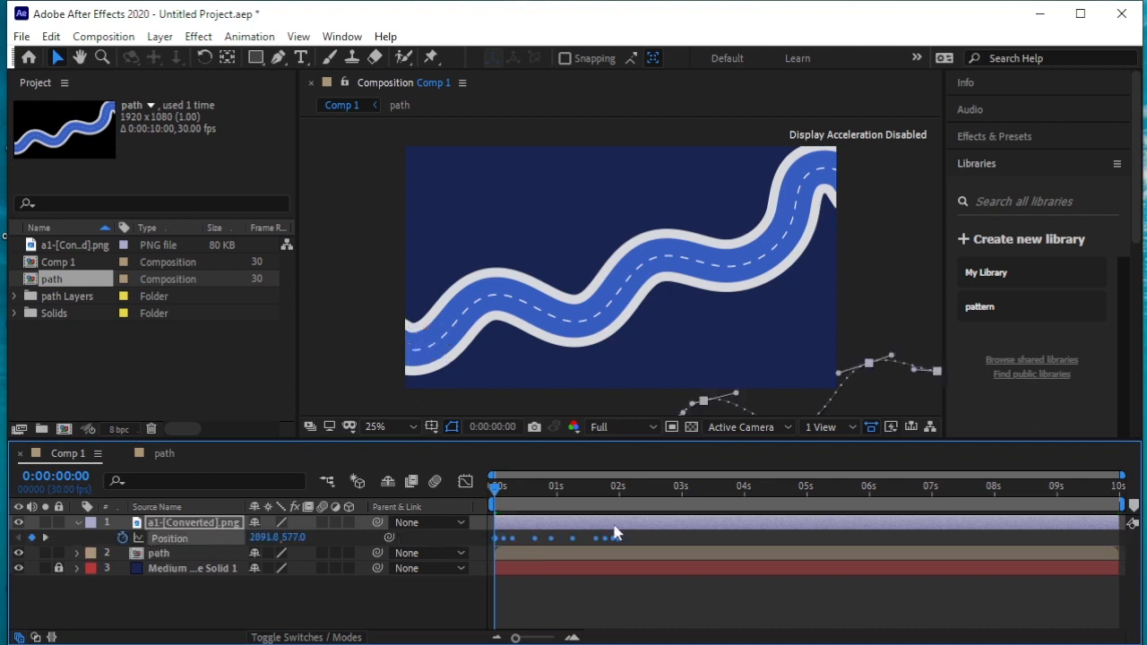
drag(495, 486, 463, 494)
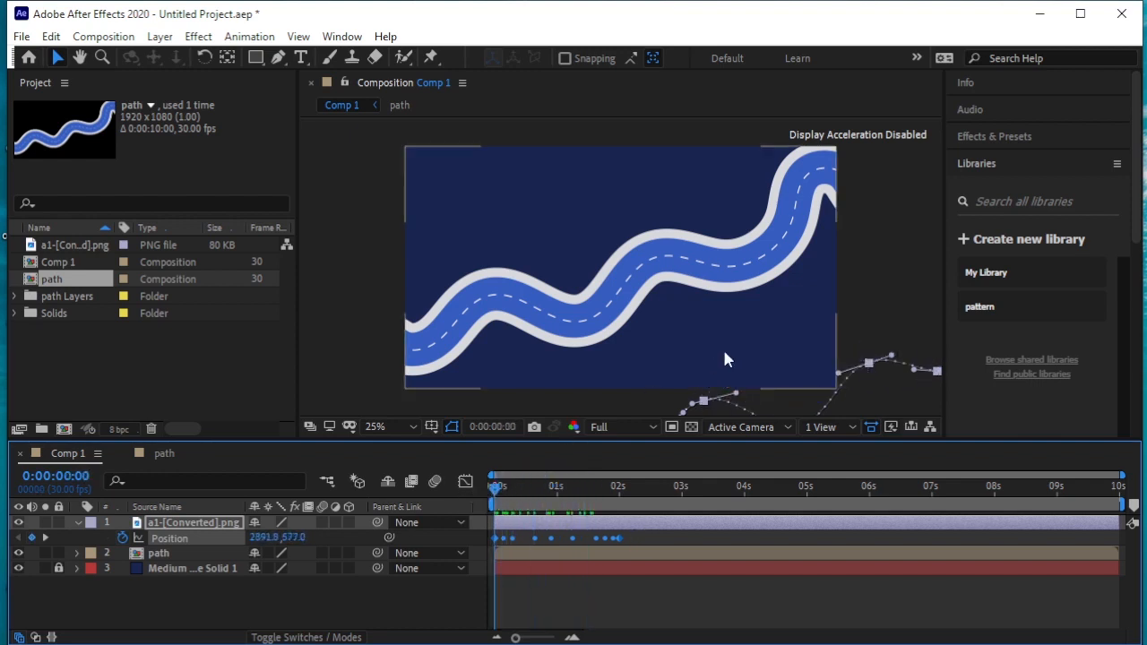
Select all the car's Position keyframes and shift the whole motion path onto the road, with the first keyframe at about 1940, 121
scroll(729, 351, down, 2)
scroll(728, 351, up, 1)
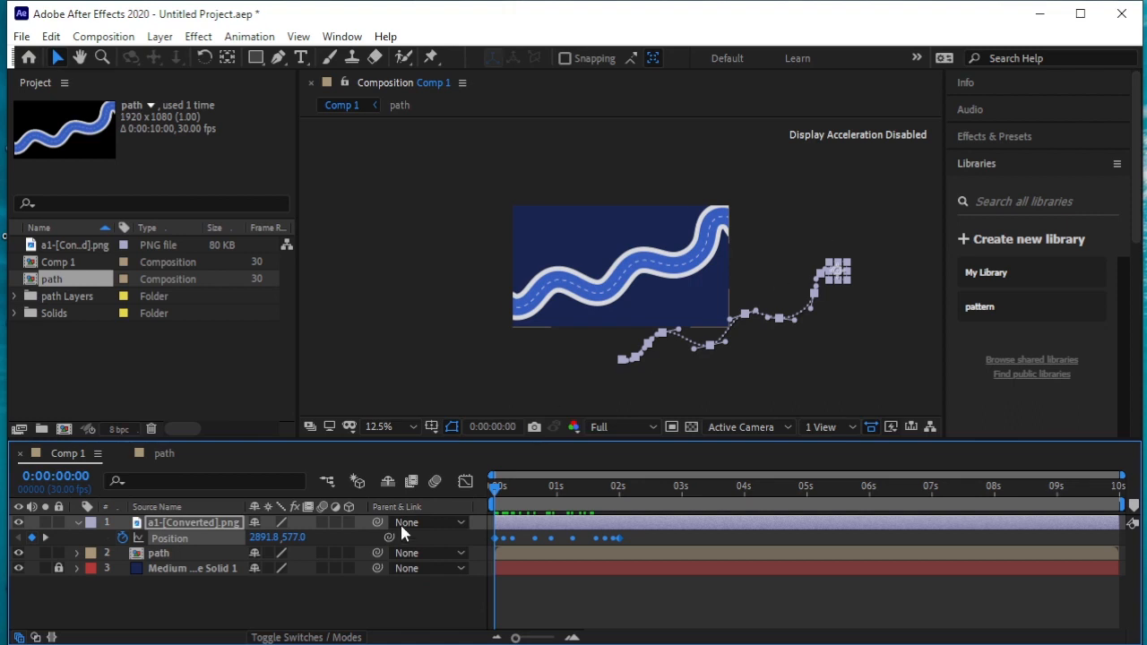
drag(650, 530, 483, 539)
key(Up)
key(Up)
key(Up)
key(Up)
key(Up)
key(Up)
key(Up)
key(Up)
key(Up)
key(Up)
key(Up)
key(Up)
key(Up)
key(Up)
key(Up)
key(Up)
key(Up)
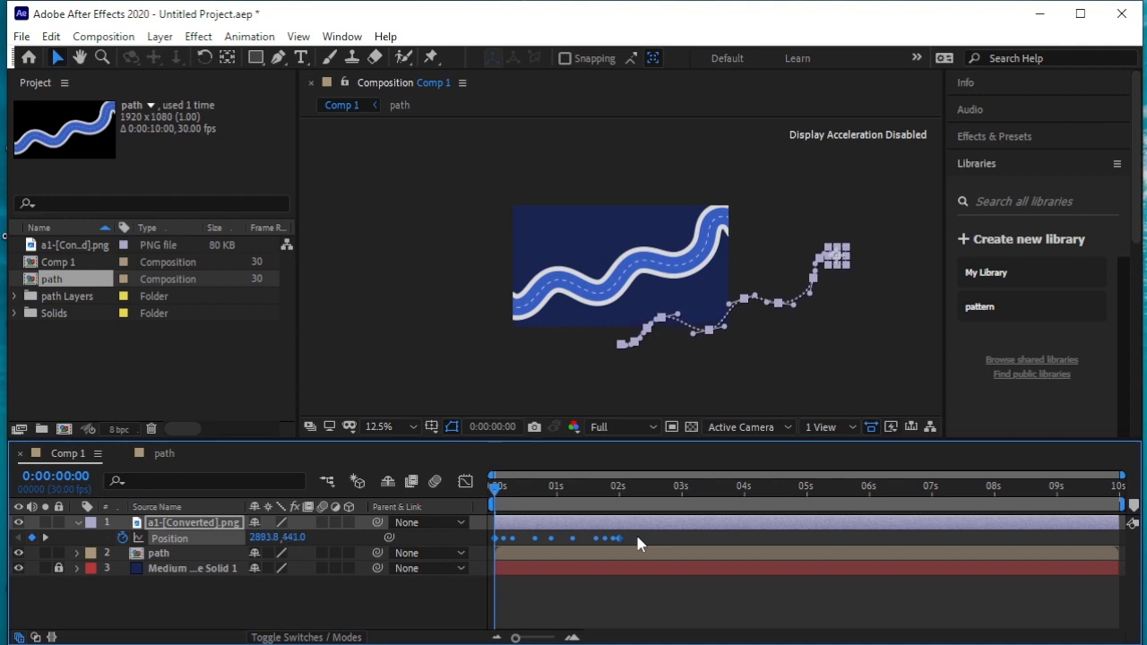
key(Left)
key(Left)
key(Left)
key(Left)
key(Left)
key(Left)
key(Left)
key(Left)
key(Left)
key(Left)
key(Left)
key(Left)
key(Left)
key(Left)
key(Left)
key(Up)
key(Up)
key(Up)
key(Up)
key(Up)
key(Up)
key(Up)
key(Up)
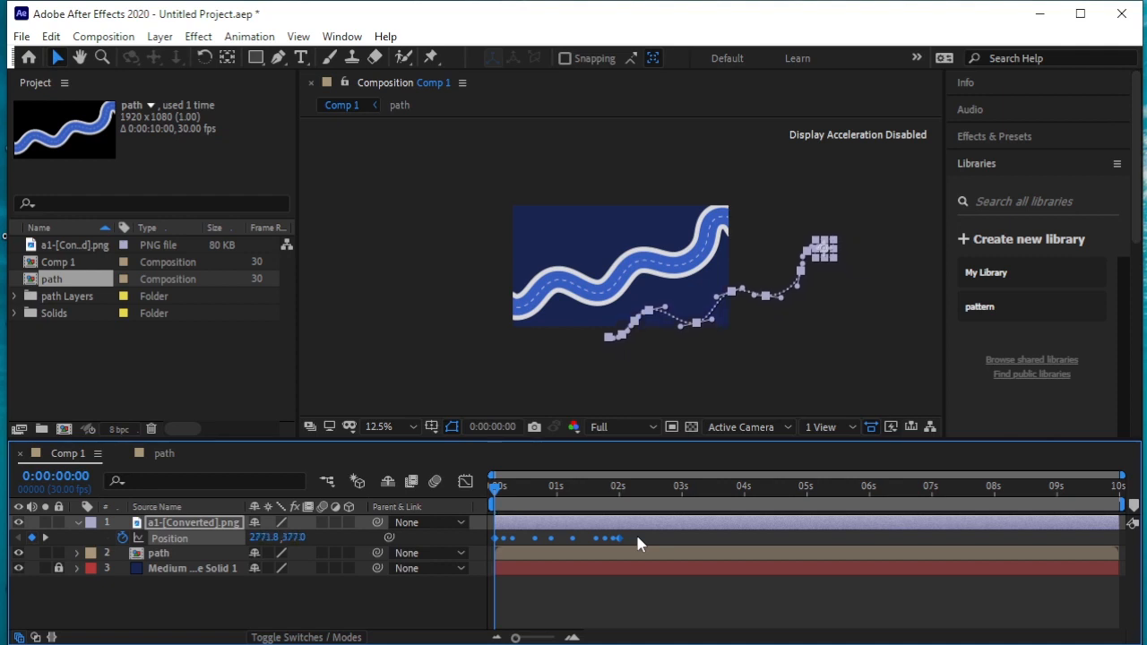
key(Left)
key(Left)
key(Left)
key(Left)
key(Left)
key(Left)
key(Left)
key(Left)
key(Left)
key(Left)
key(Up)
key(Up)
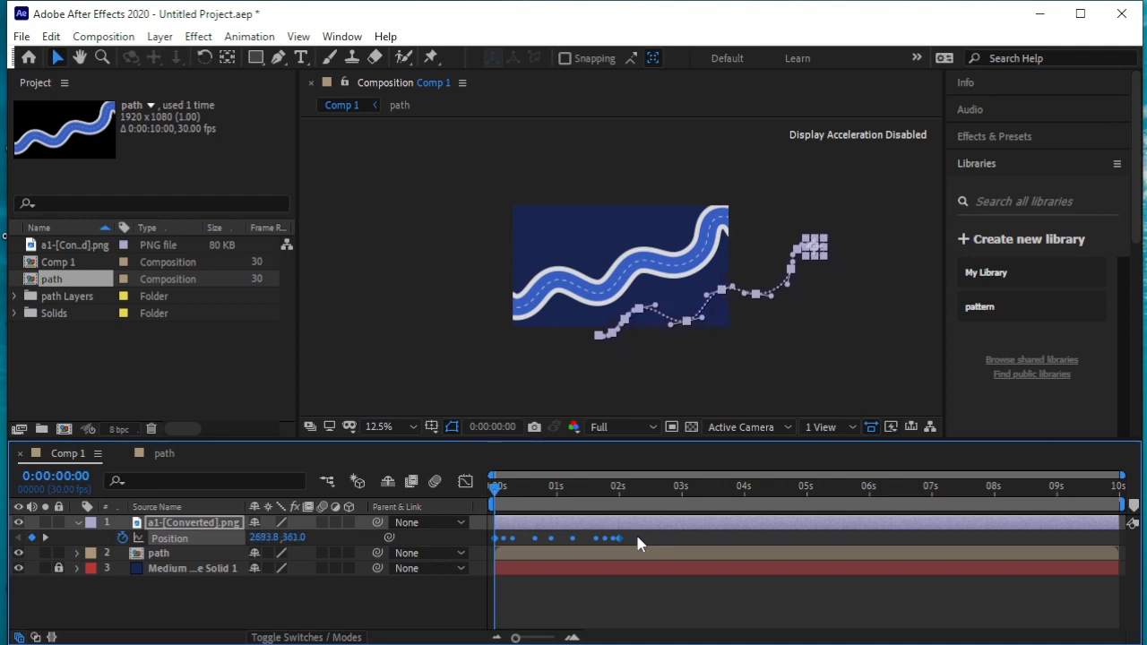
key(Left)
key(Left)
key(Left)
key(Left)
key(Left)
key(Left)
key(Left)
key(Left)
key(Left)
key(Left)
key(Left)
key(Left)
key(Left)
key(Left)
key(Left)
key(Left)
key(Left)
key(Left)
key(Left)
key(Left)
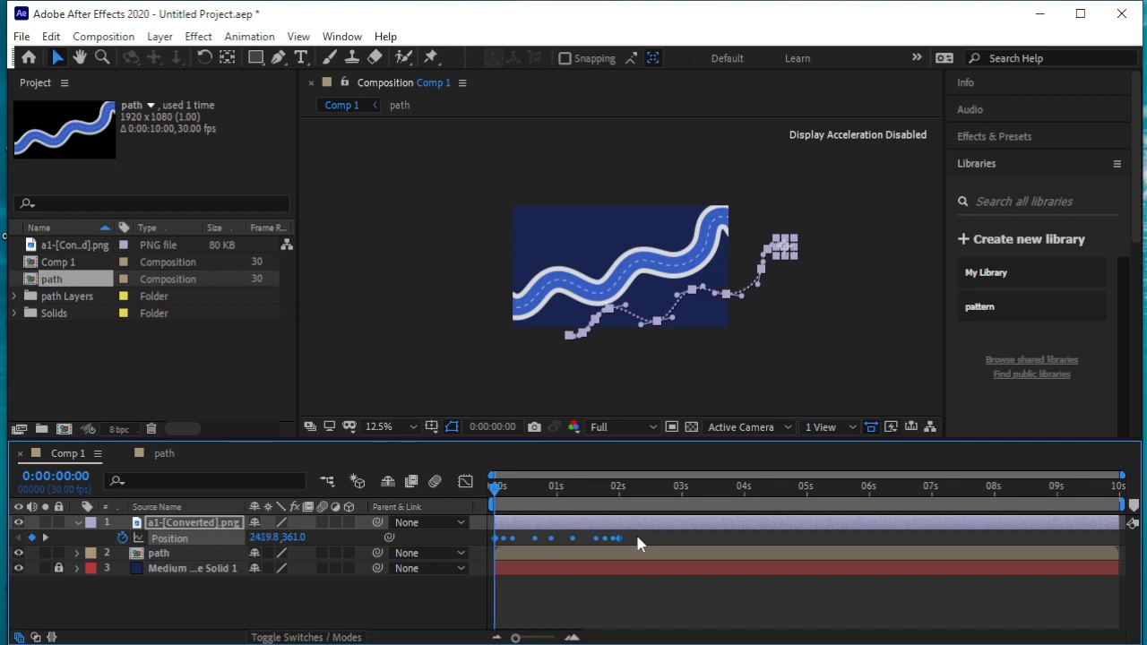
key(Left)
key(Left)
key(Left)
key(Left)
key(Left)
key(Left)
key(Left)
key(Left)
key(Left)
key(Left)
key(Left)
key(Left)
key(Left)
key(Left)
key(Left)
key(Left)
key(Left)
key(Left)
key(Left)
key(Left)
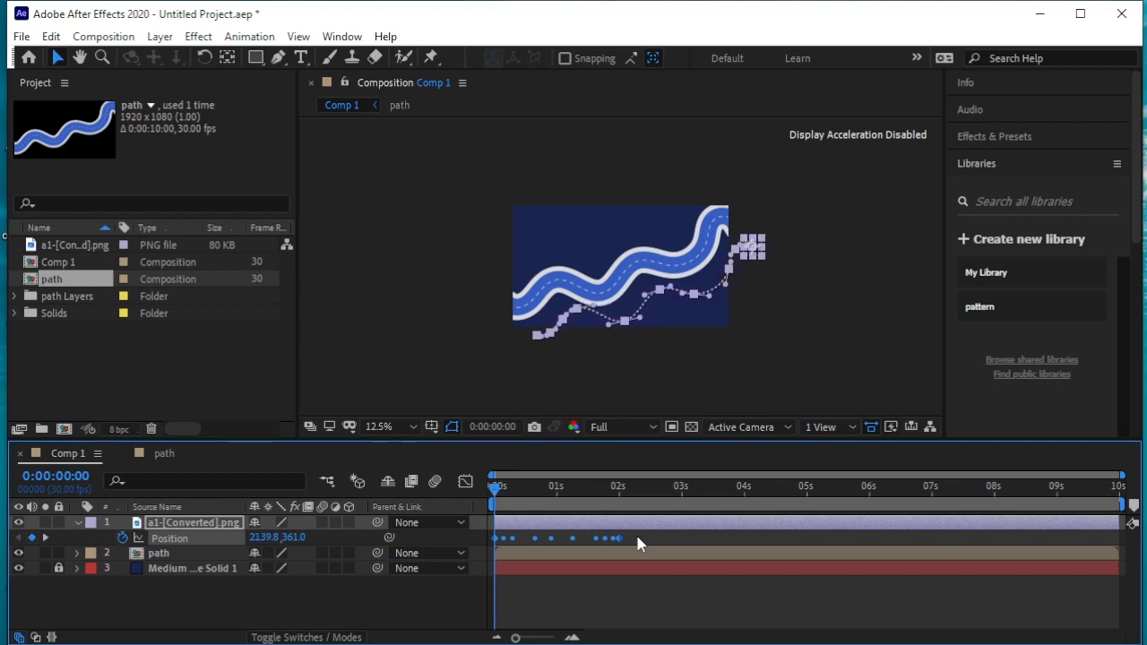
key(Left)
key(Left)
key(Left)
key(Left)
key(Left)
key(Left)
key(Left)
key(Left)
key(Left)
key(Left)
key(Left)
key(Left)
key(Left)
key(Left)
key(Left)
key(Left)
key(Left)
key(Left)
key(Left)
key(Left)
key(Up)
key(Up)
key(Up)
key(Up)
key(Up)
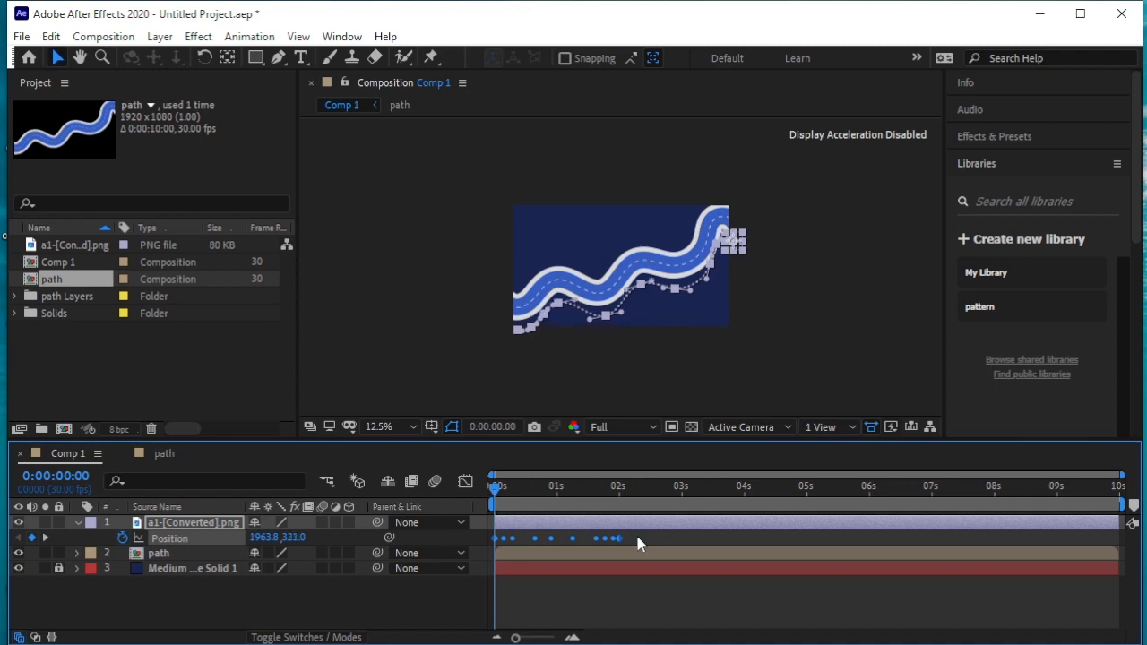
key(Up)
key(Up)
key(Up)
key(Up)
key(Up)
key(Up)
key(Up)
key(Up)
key(Up)
key(Up)
key(Up)
key(Up)
key(Up)
key(Up)
key(Up)
key(Up)
key(Up)
key(Up)
key(Up)
key(Up)
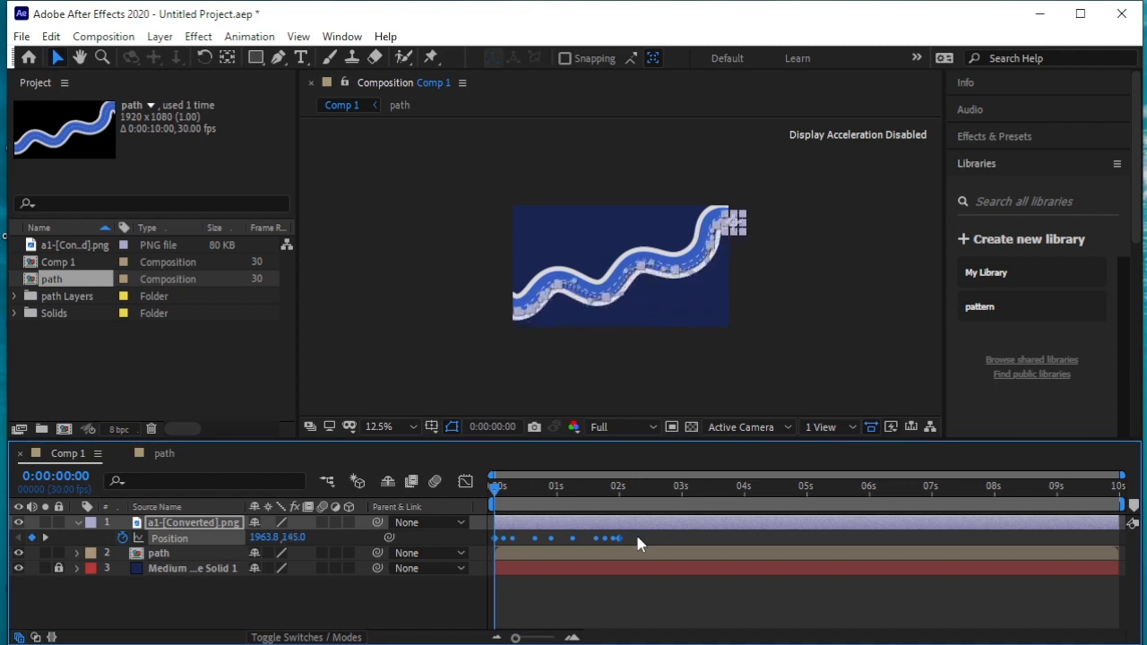
key(Left)
key(Left)
key(Left)
key(Up)
key(Up)
key(Up)
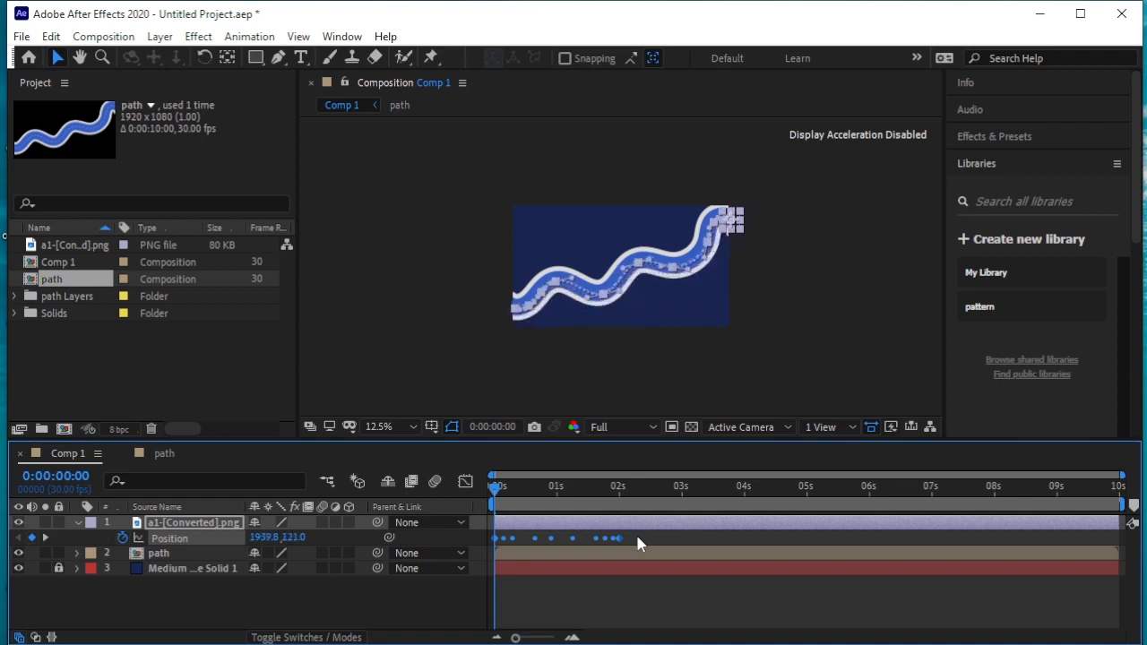
Fine-tune the motion path onto the road's dashed centre line, with the first Position keyframe at 1937.8, 109
scroll(605, 382, up, 4)
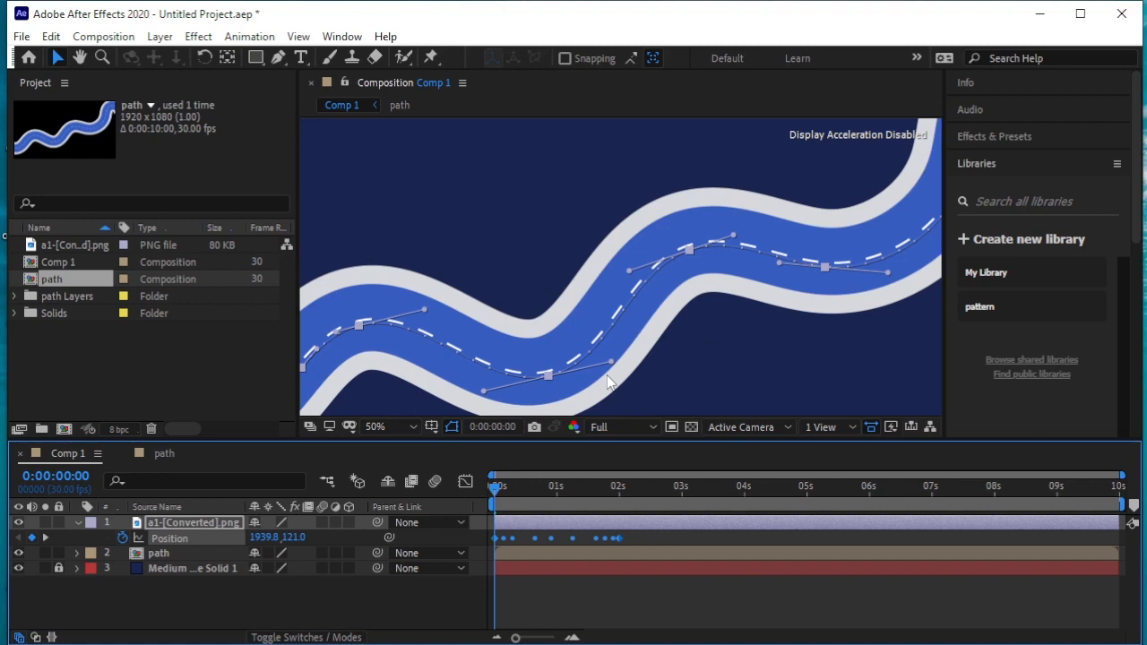
key(Up)
key(Up)
key(Up)
key(Up)
key(Up)
key(Up)
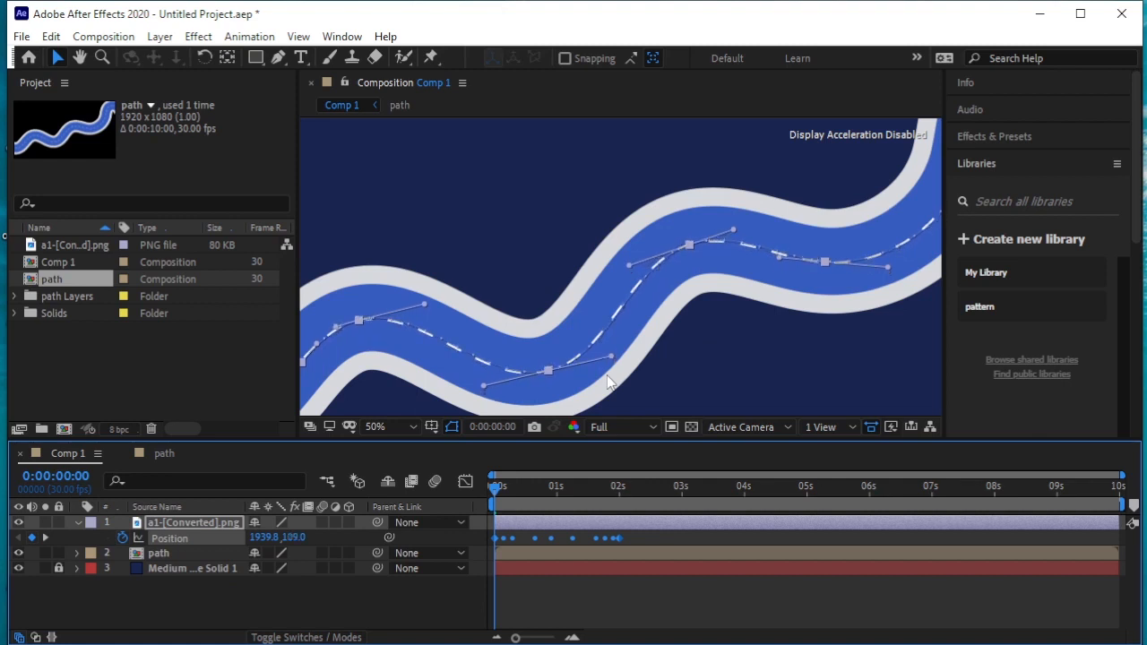
key(Left)
scroll(539, 301, down, 2)
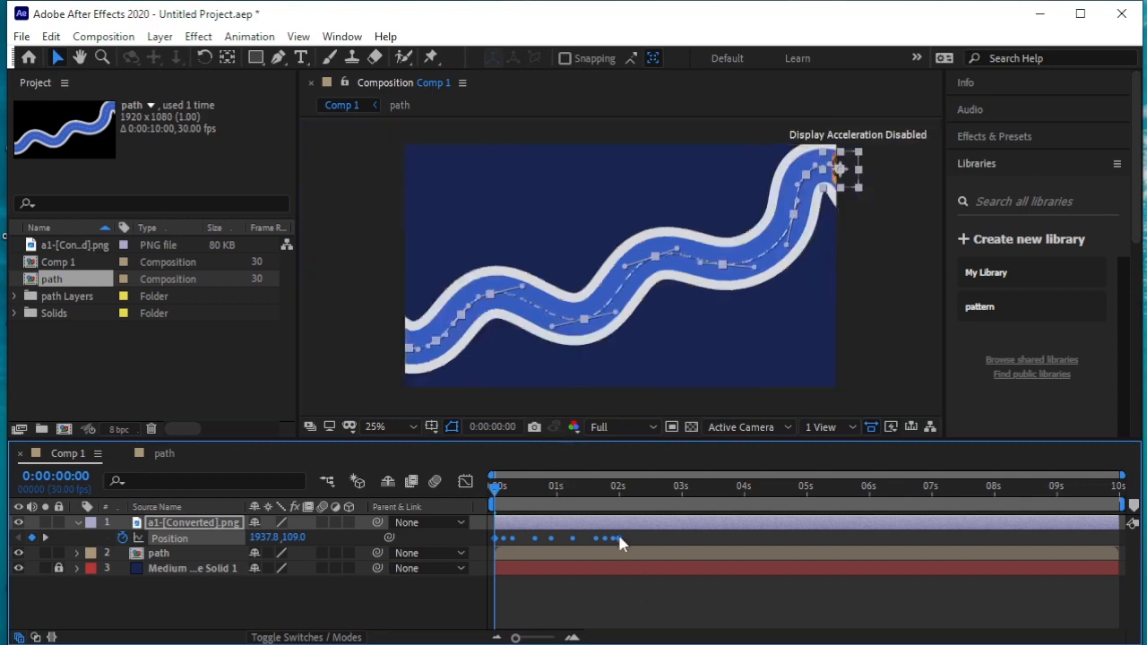
Stretch the car's Position keyframes evenly so the last one falls at 0:00:09:26, and scrub through the slower motion
drag(619, 538, 871, 549)
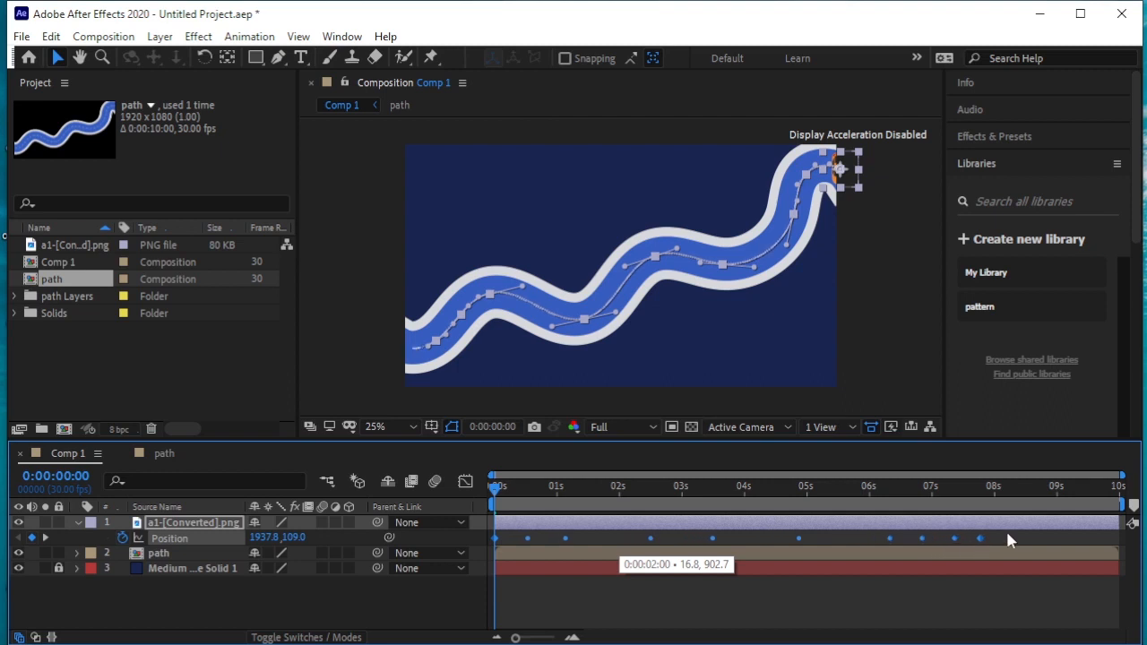
drag(1010, 538, 1112, 544)
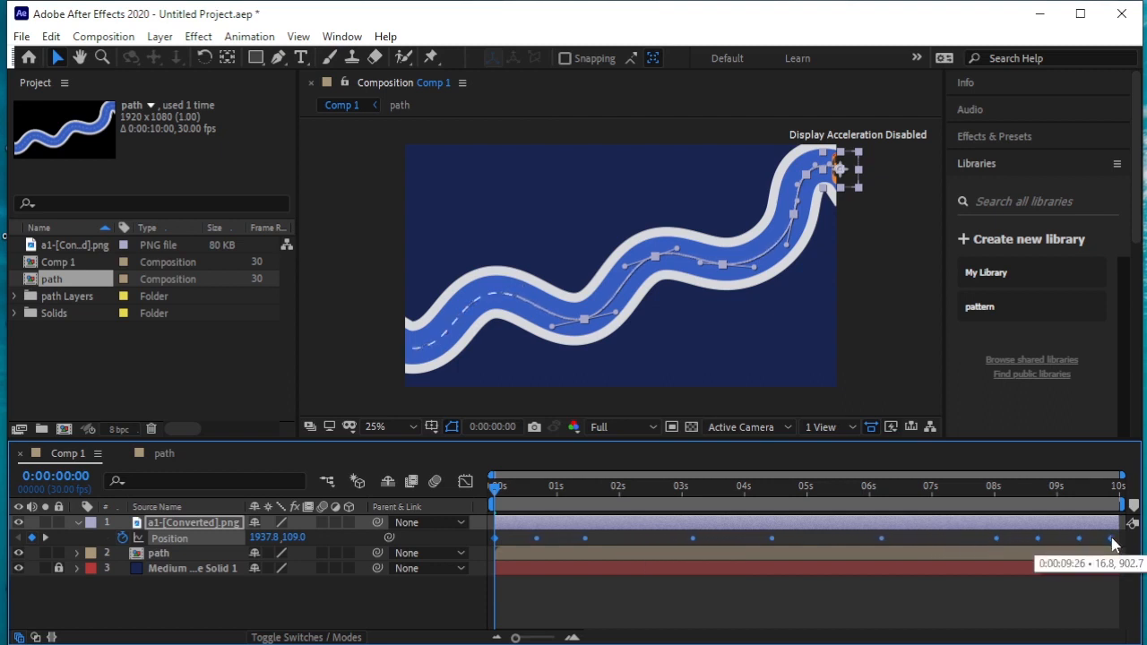
click(497, 485)
drag(526, 498, 817, 507)
drag(723, 515, 480, 513)
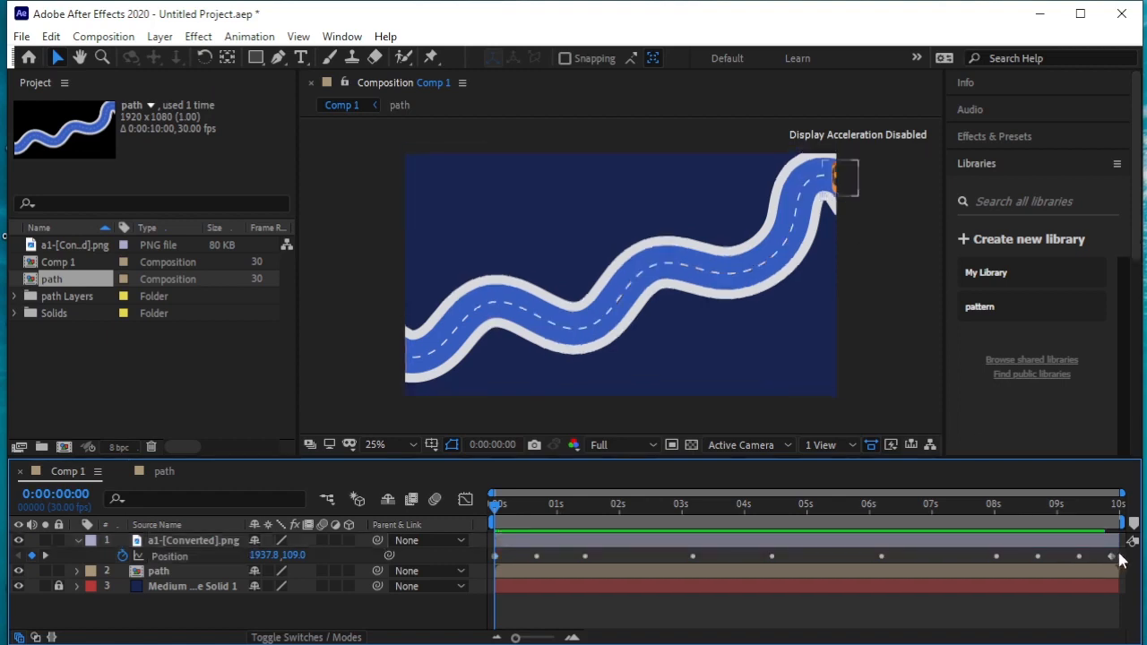
Time-reverse all the car's Position keyframes and play back the animation
drag(1120, 559, 458, 557)
right_click(537, 562)
mouse_move(627, 636)
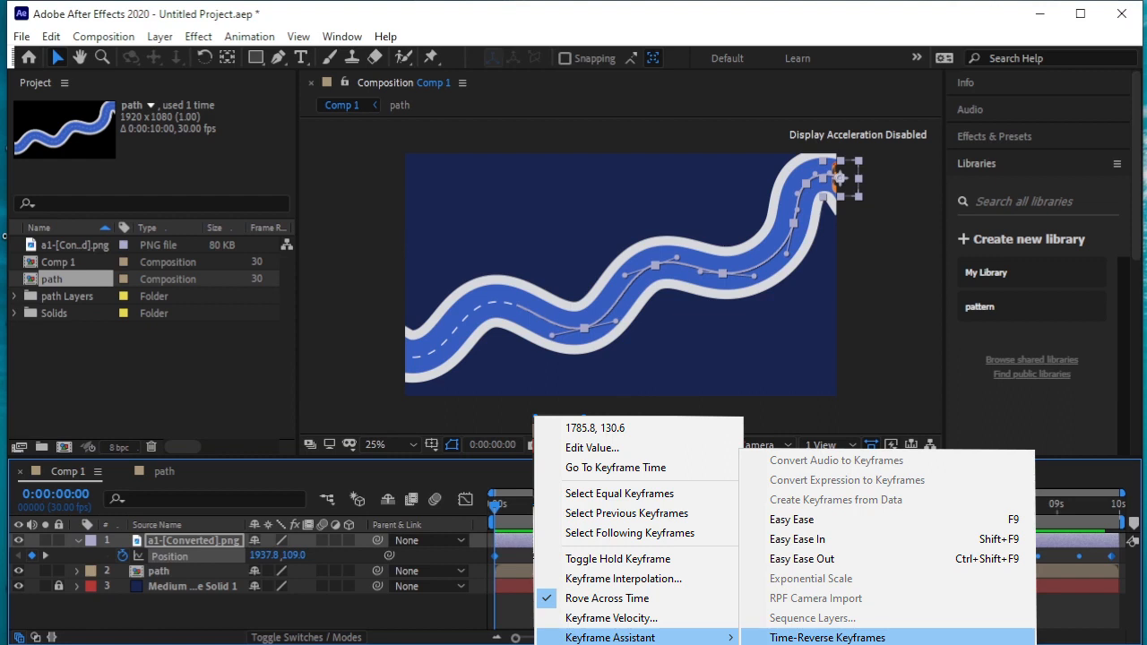
click(827, 637)
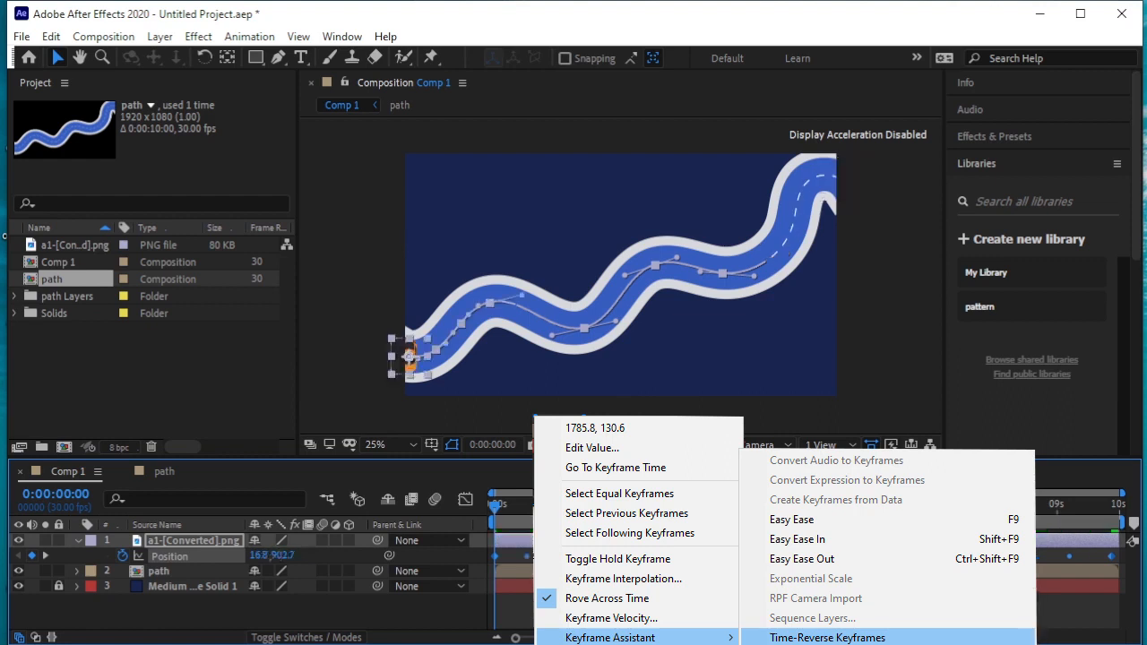
key(space)
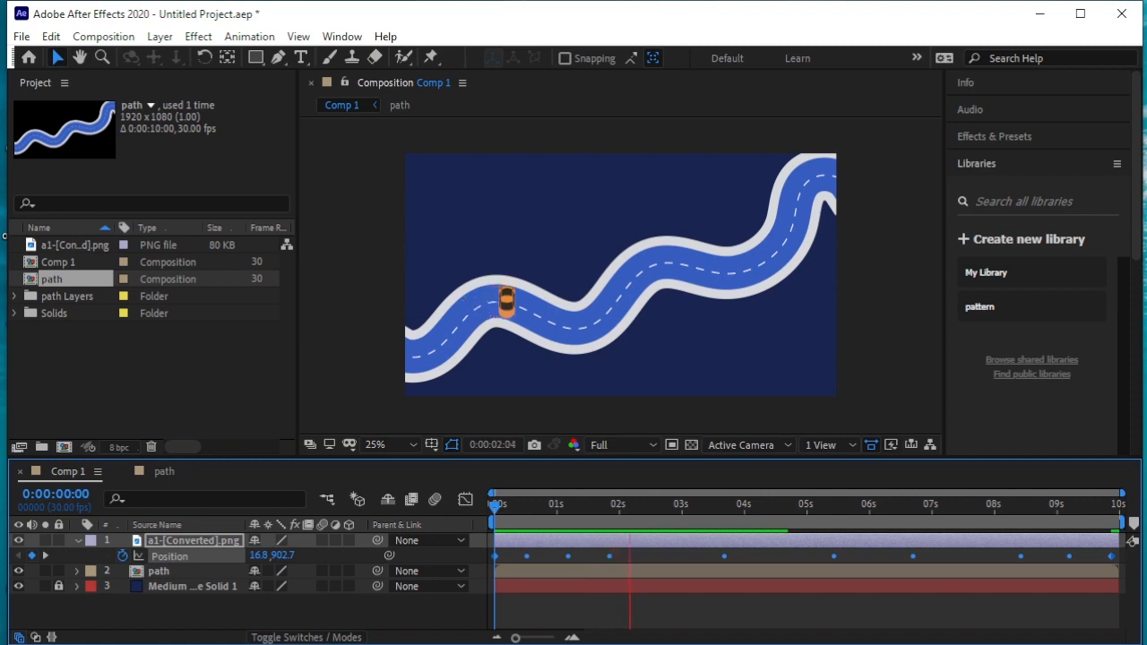
key(space)
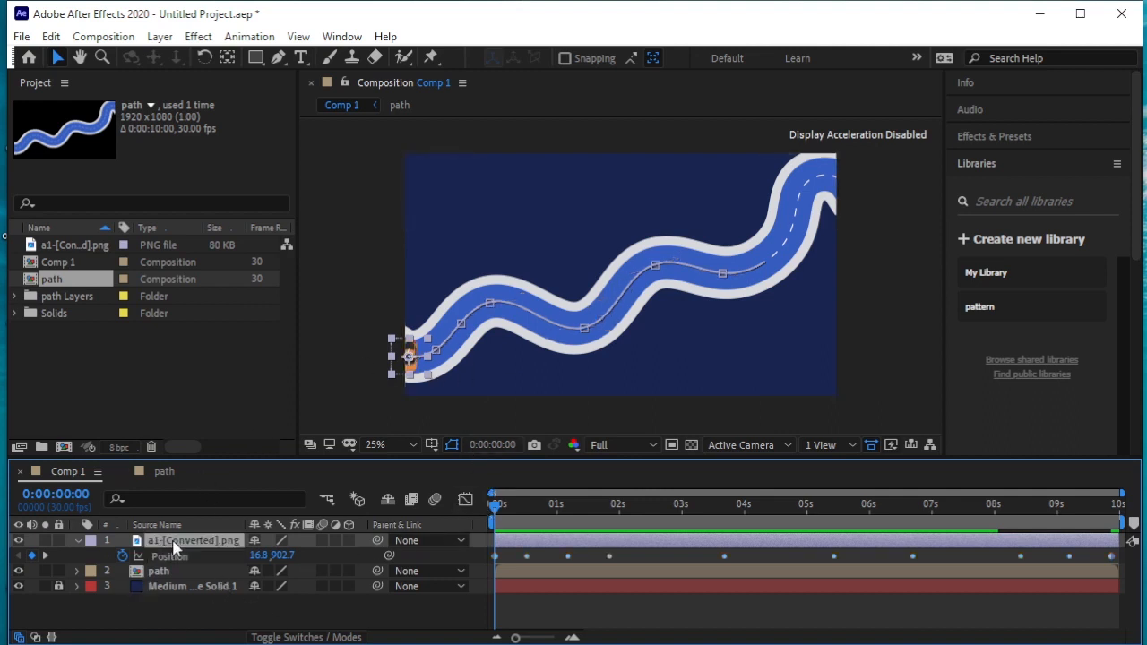
Set the car layer's rotation to 223° to line it up with the road's direction at 0:00:00:29
key(r)
drag(276, 558, 470, 474)
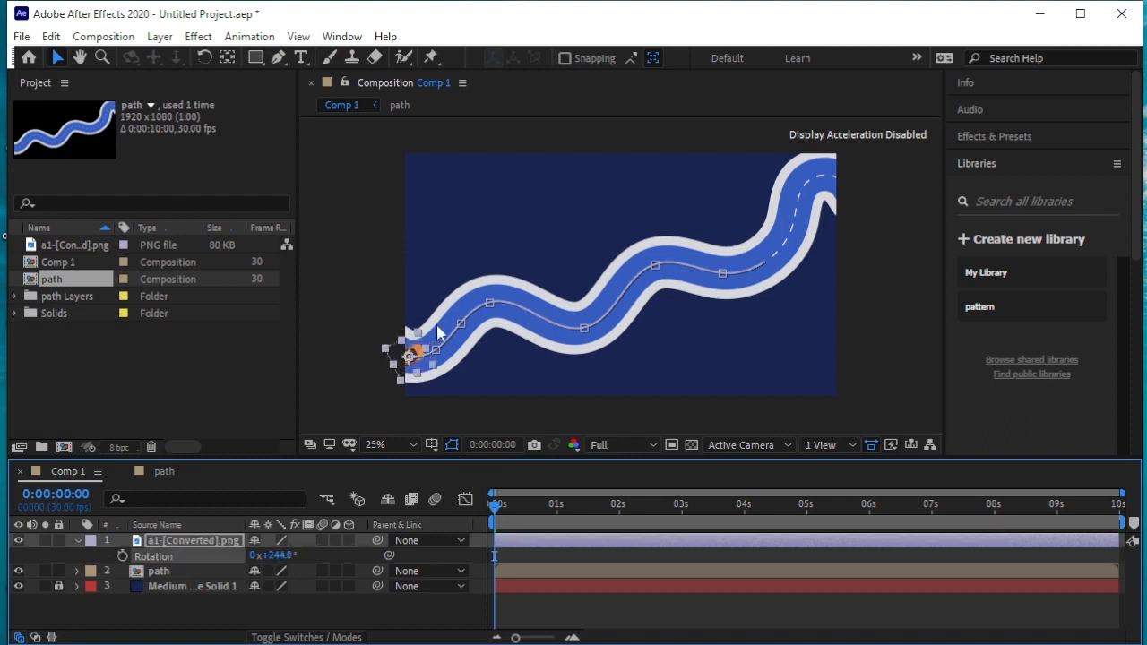
key(period)
drag(493, 369, 724, 234)
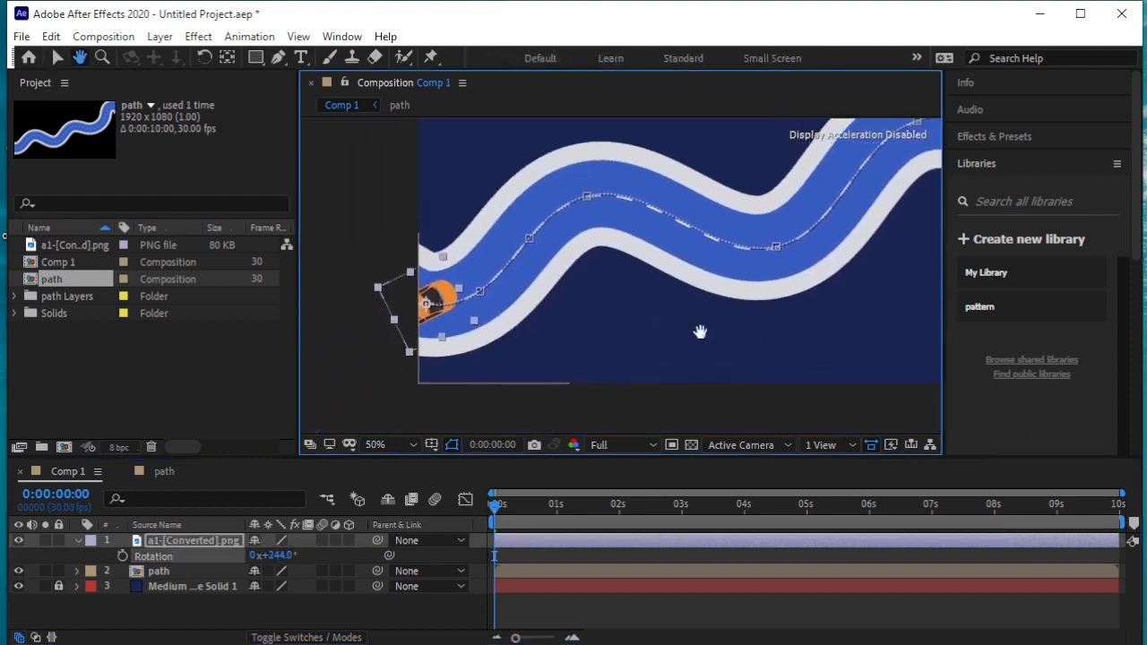
drag(498, 505, 555, 507)
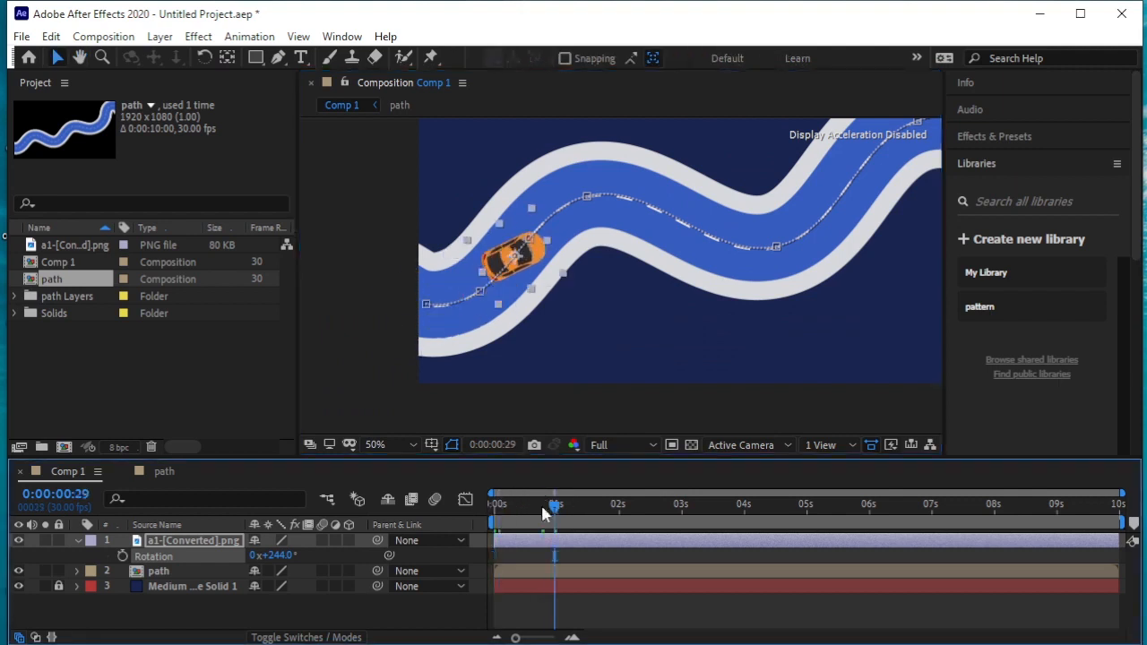
drag(277, 555, 267, 557)
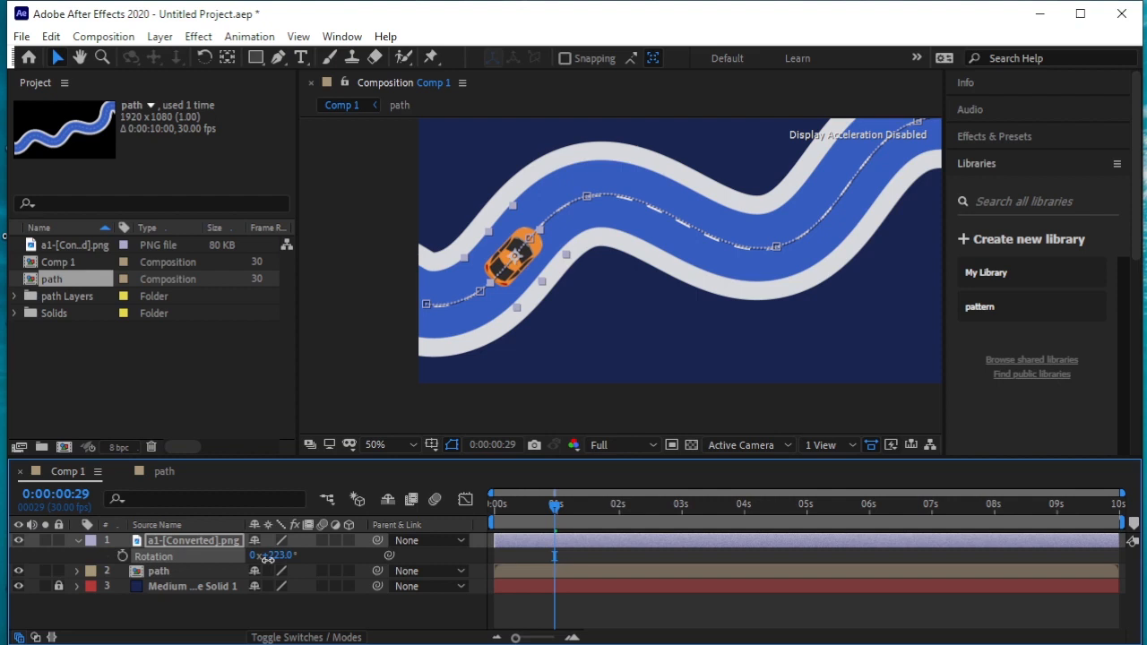
Fit the composition in the viewer and play the animation from the start to examine the car's heading through the bends
key(Home)
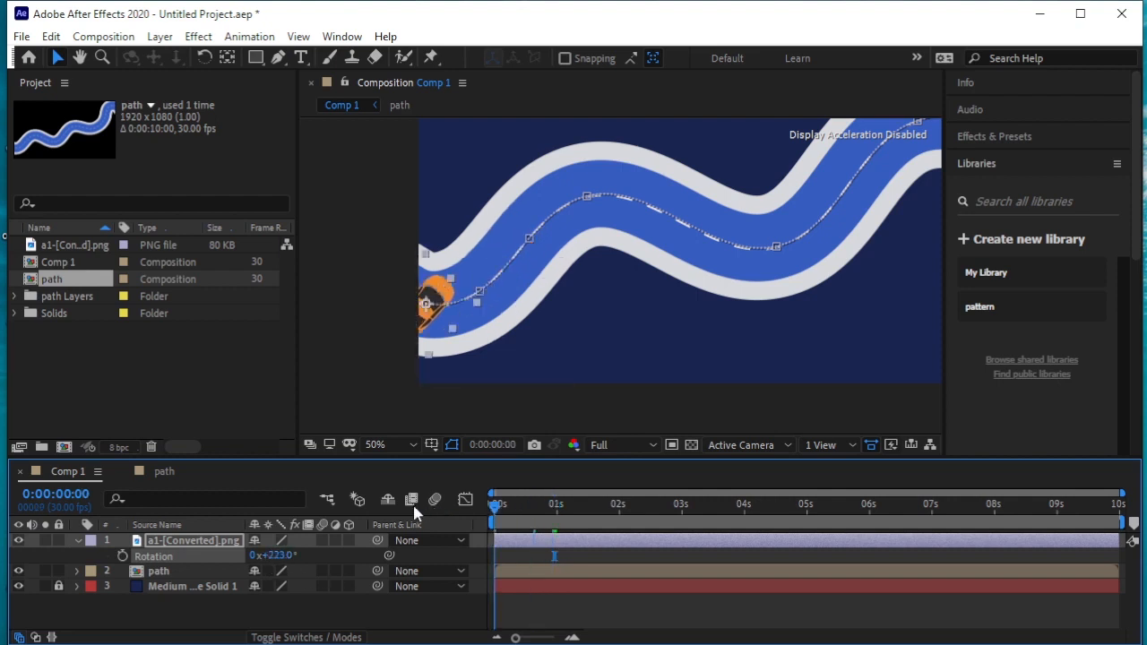
scroll(553, 332, down, 2)
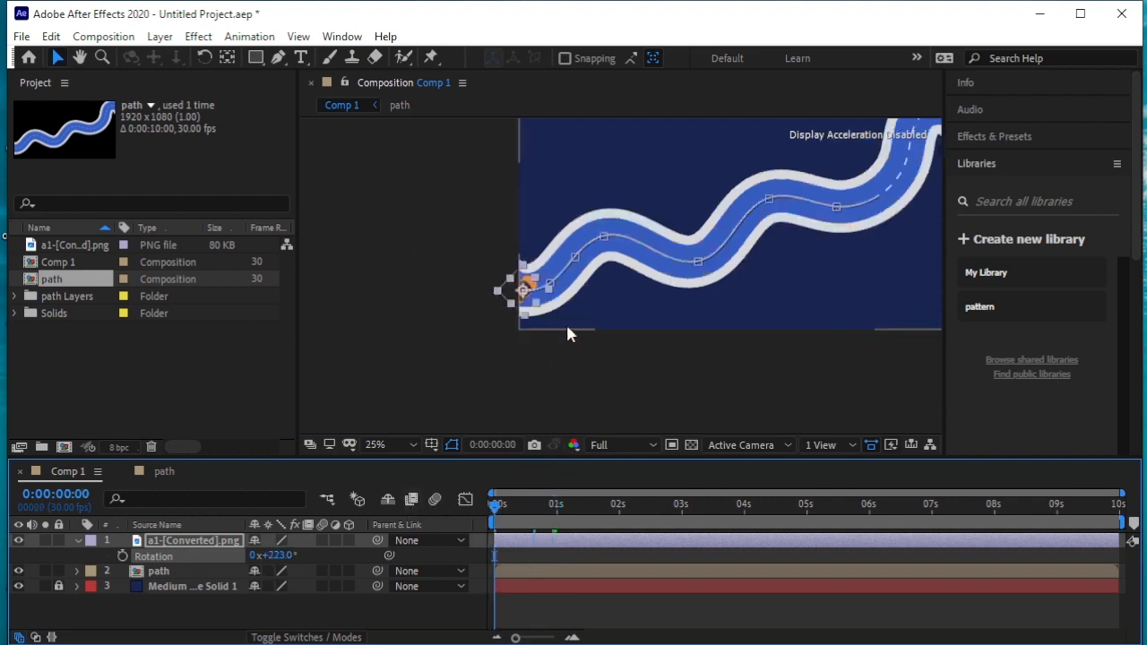
key(space)
drag(619, 315, 464, 387)
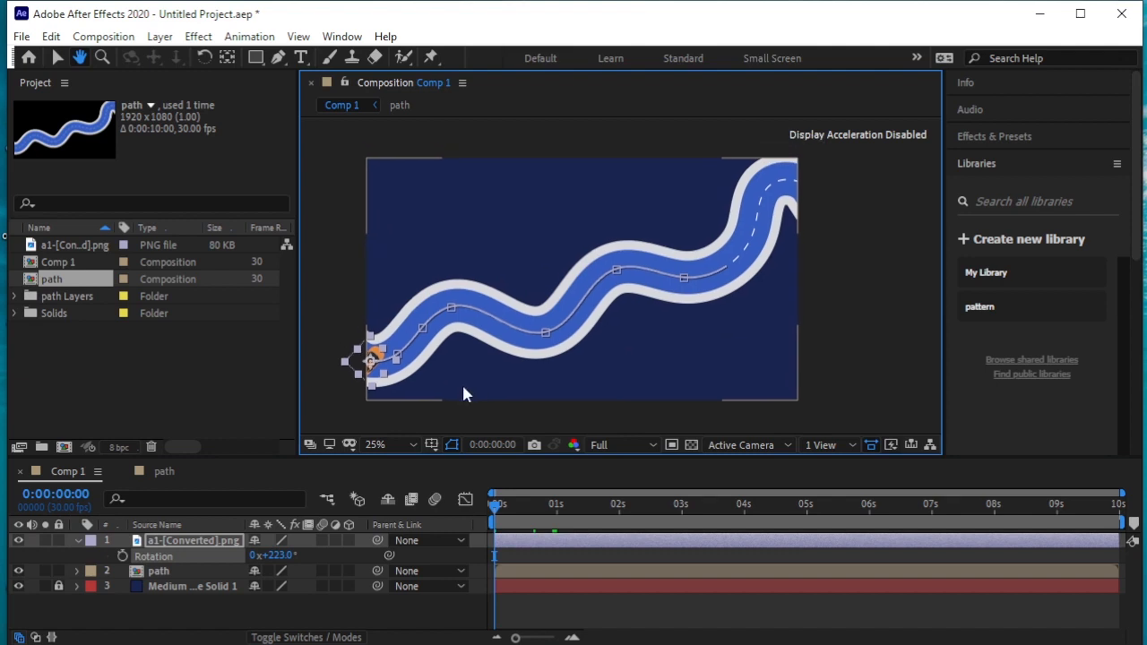
click(374, 445)
click(421, 408)
key(space)
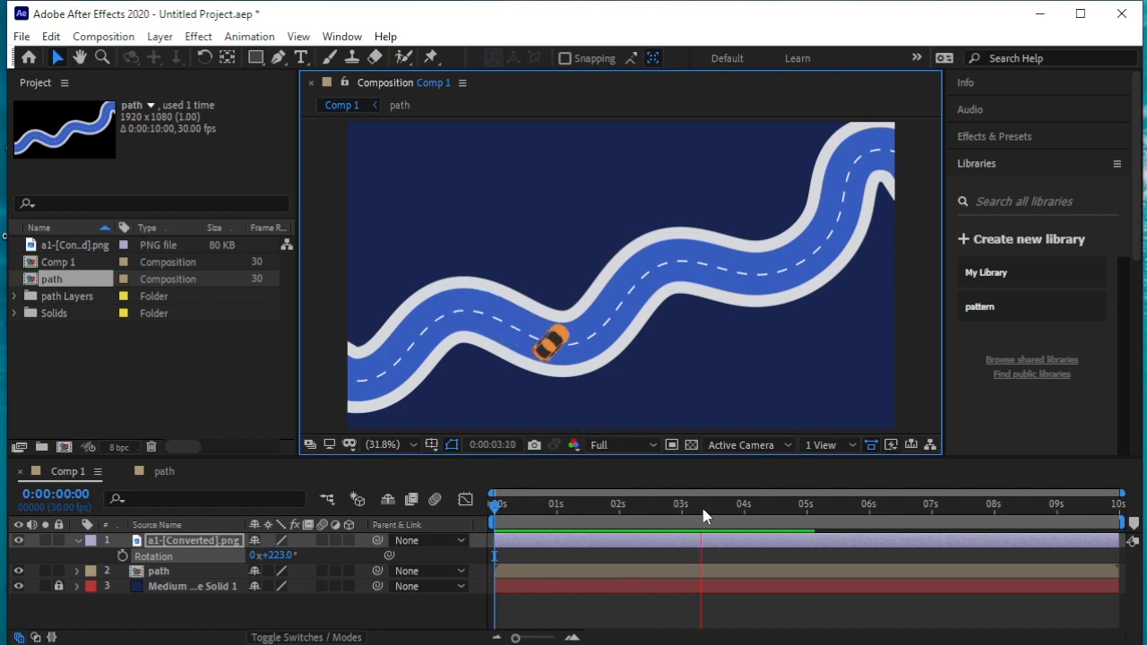
key(space)
drag(735, 508, 426, 519)
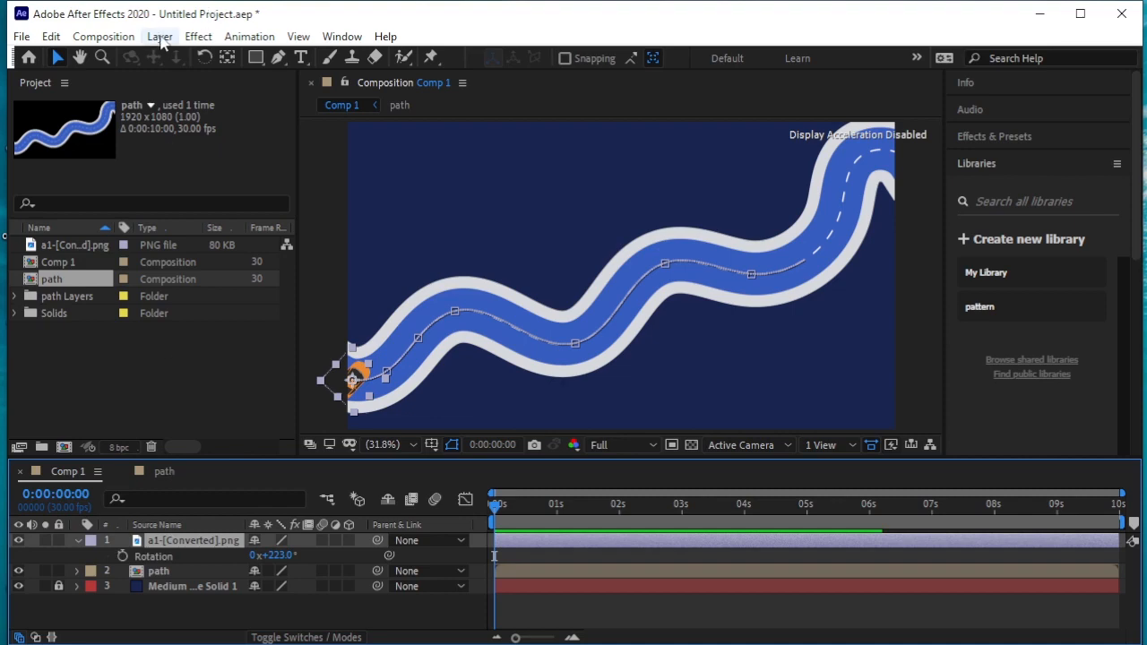
Set the car layer's auto-orientation to Orient Along Path
click(161, 38)
mouse_move(412, 251)
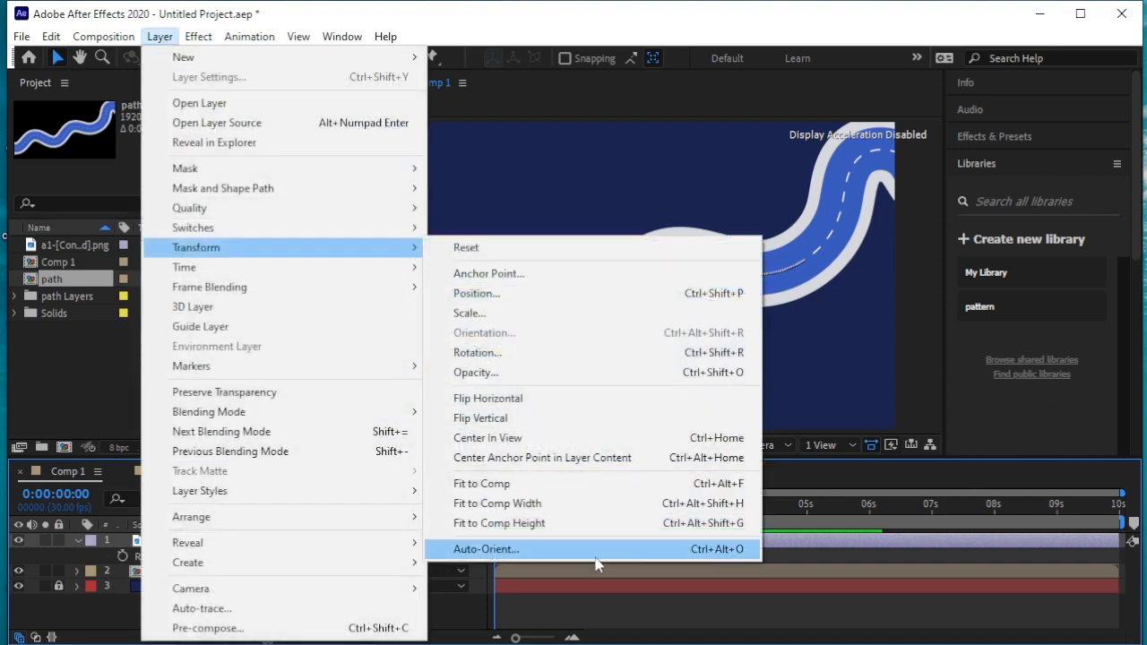
click(645, 550)
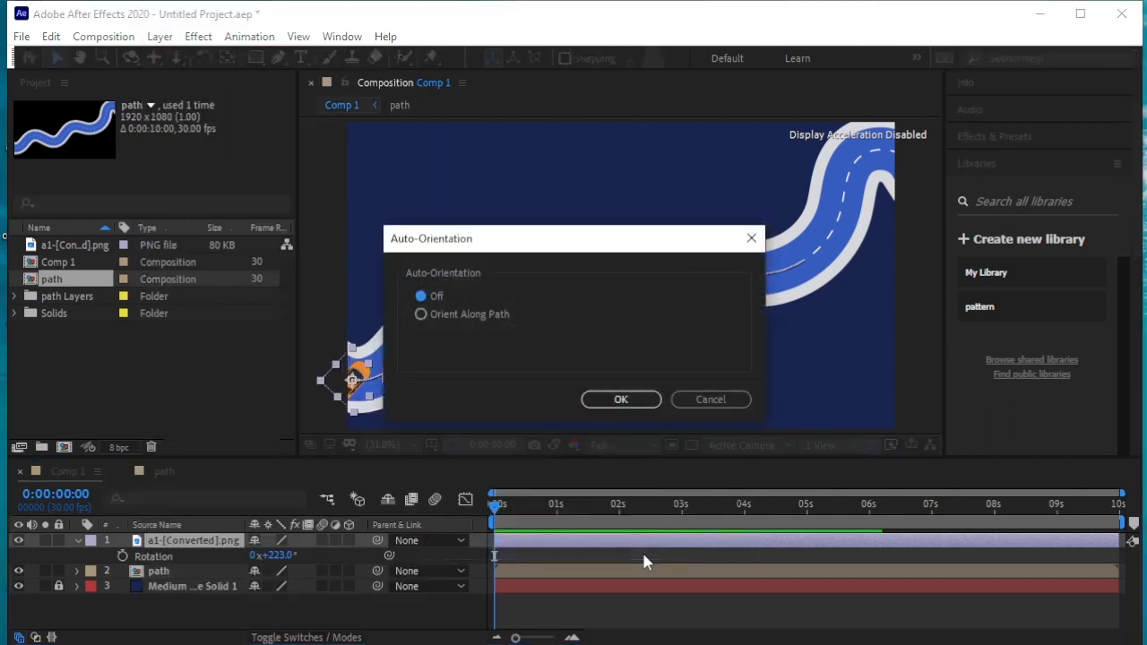
click(421, 314)
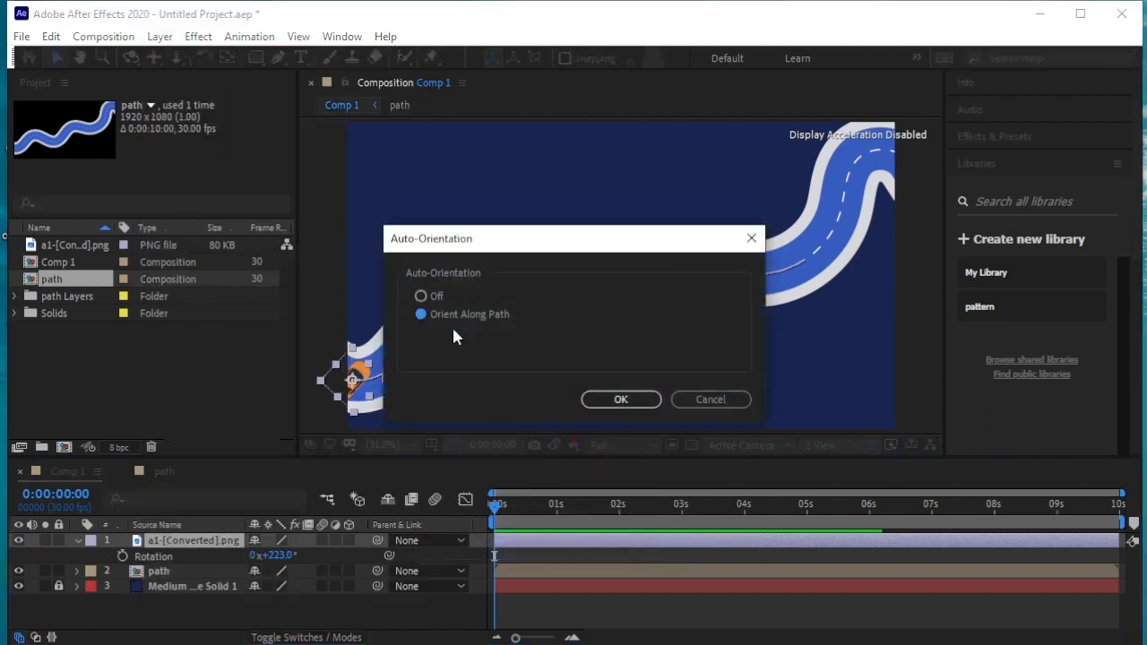
click(621, 400)
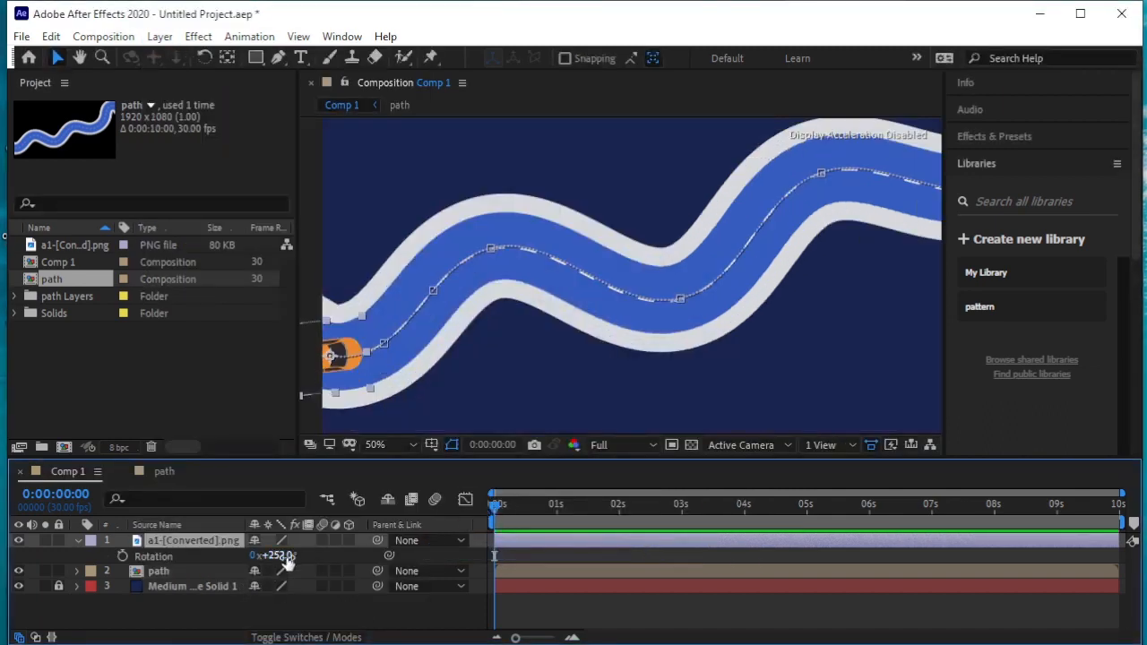
Set the car layer's rotation to 279° so it faces along the road, and preview the first bends
drag(286, 560, 330, 572)
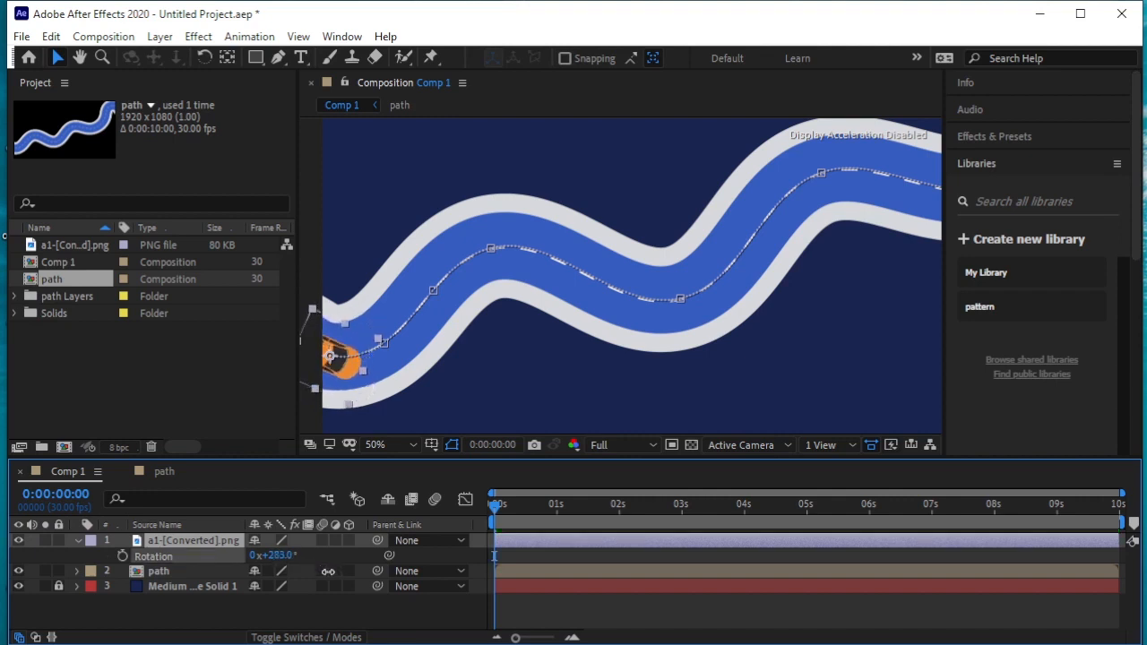
key(space)
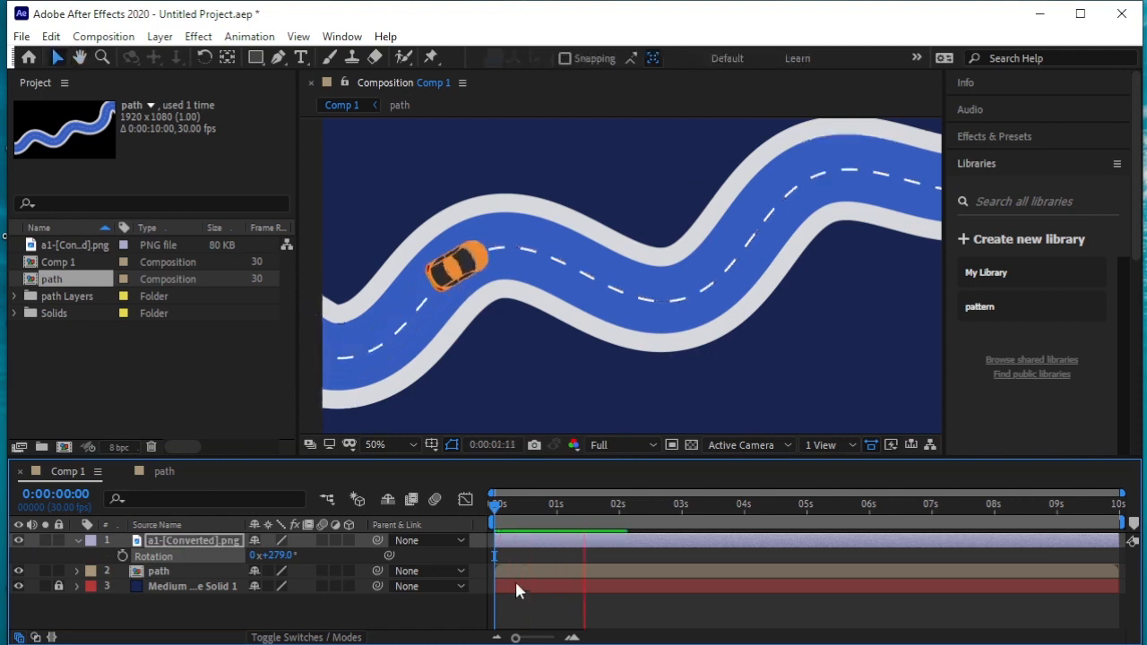
key(space)
drag(599, 506, 445, 506)
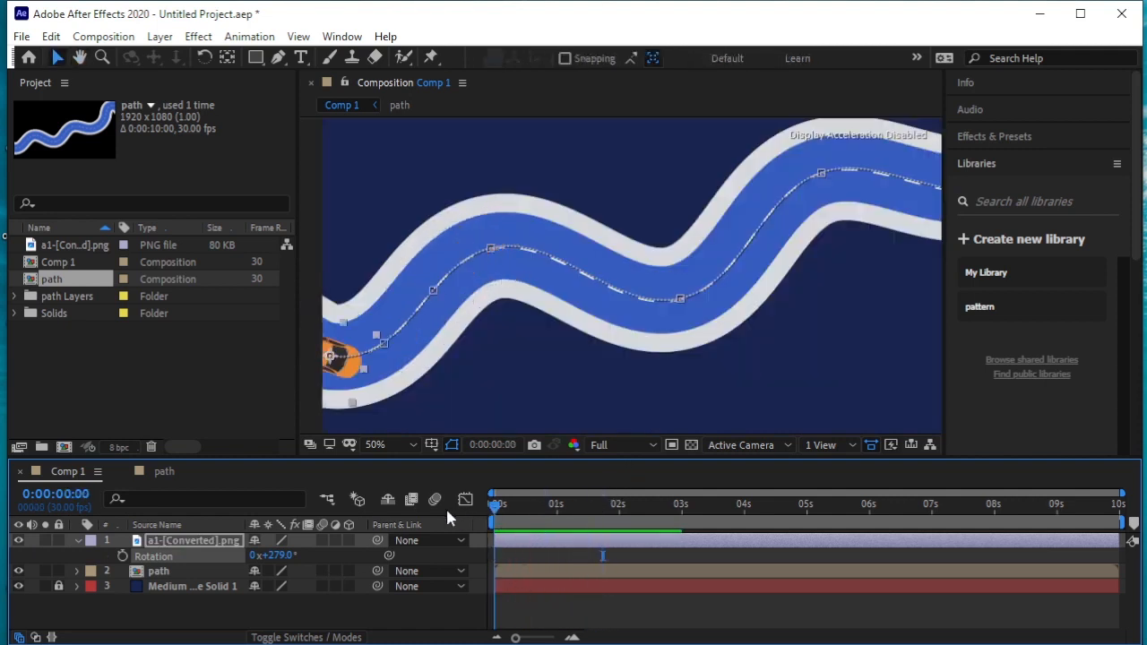
Fit the whole composition in the viewer, deselect the car layer, and play the auto-oriented animation from the start
click(381, 445)
click(385, 462)
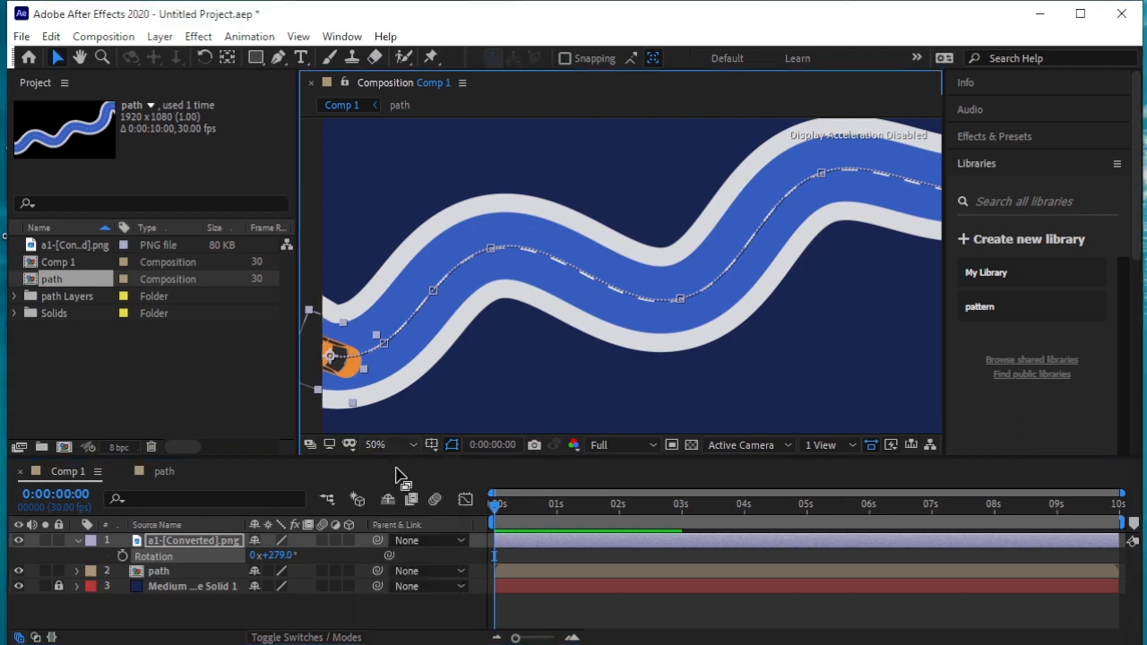
click(324, 411)
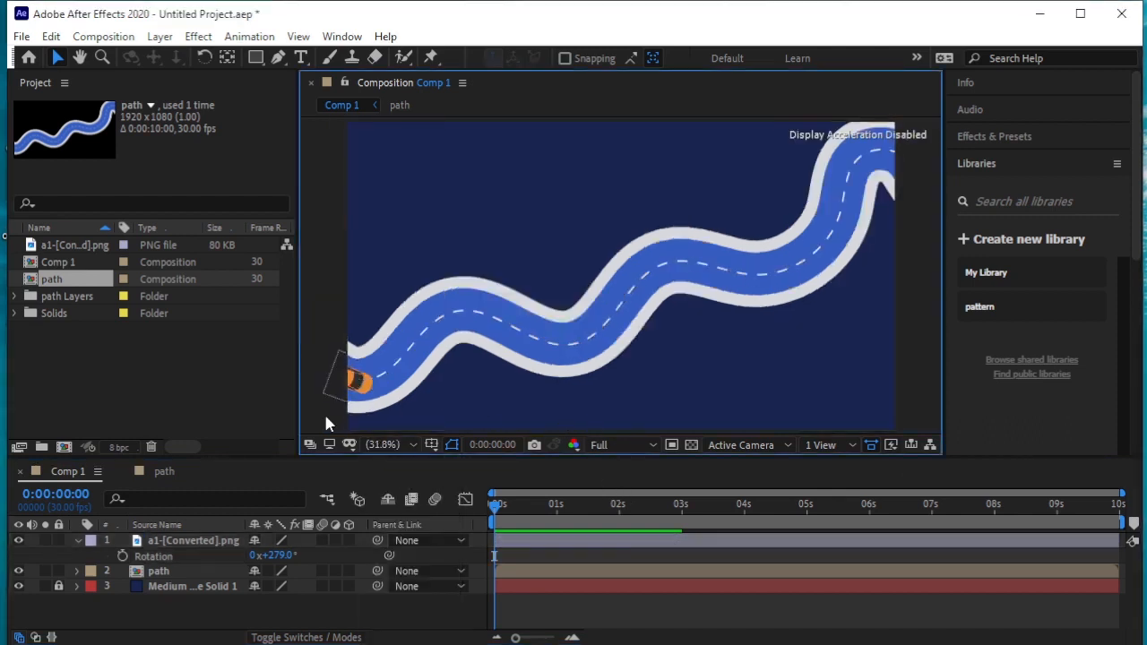
key(h)
key(space)
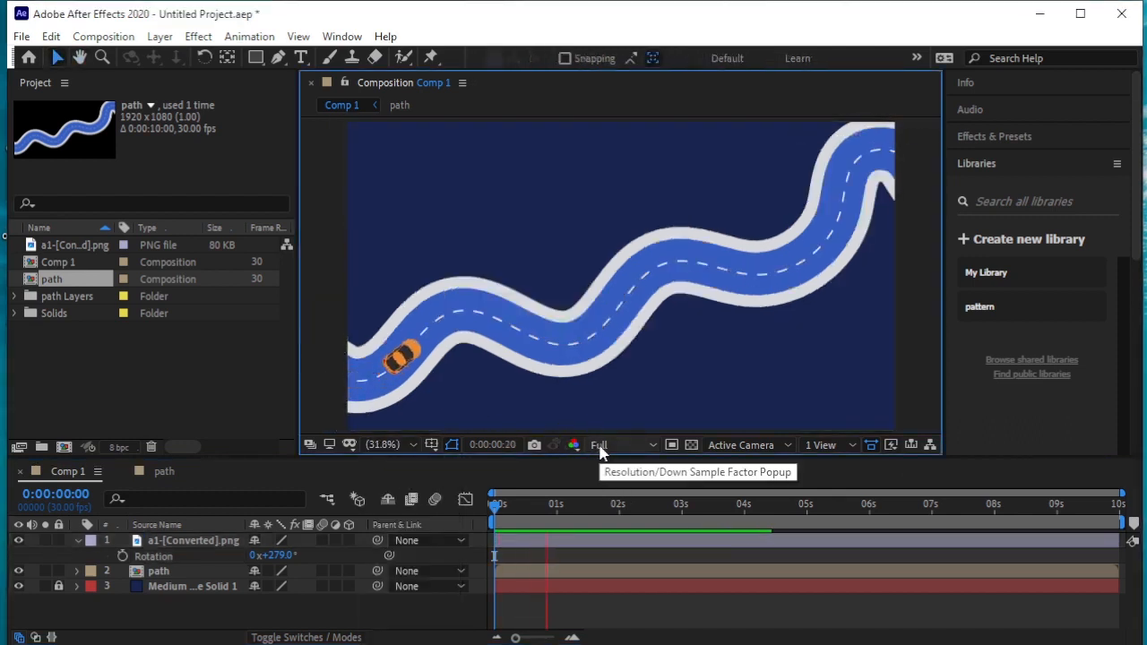